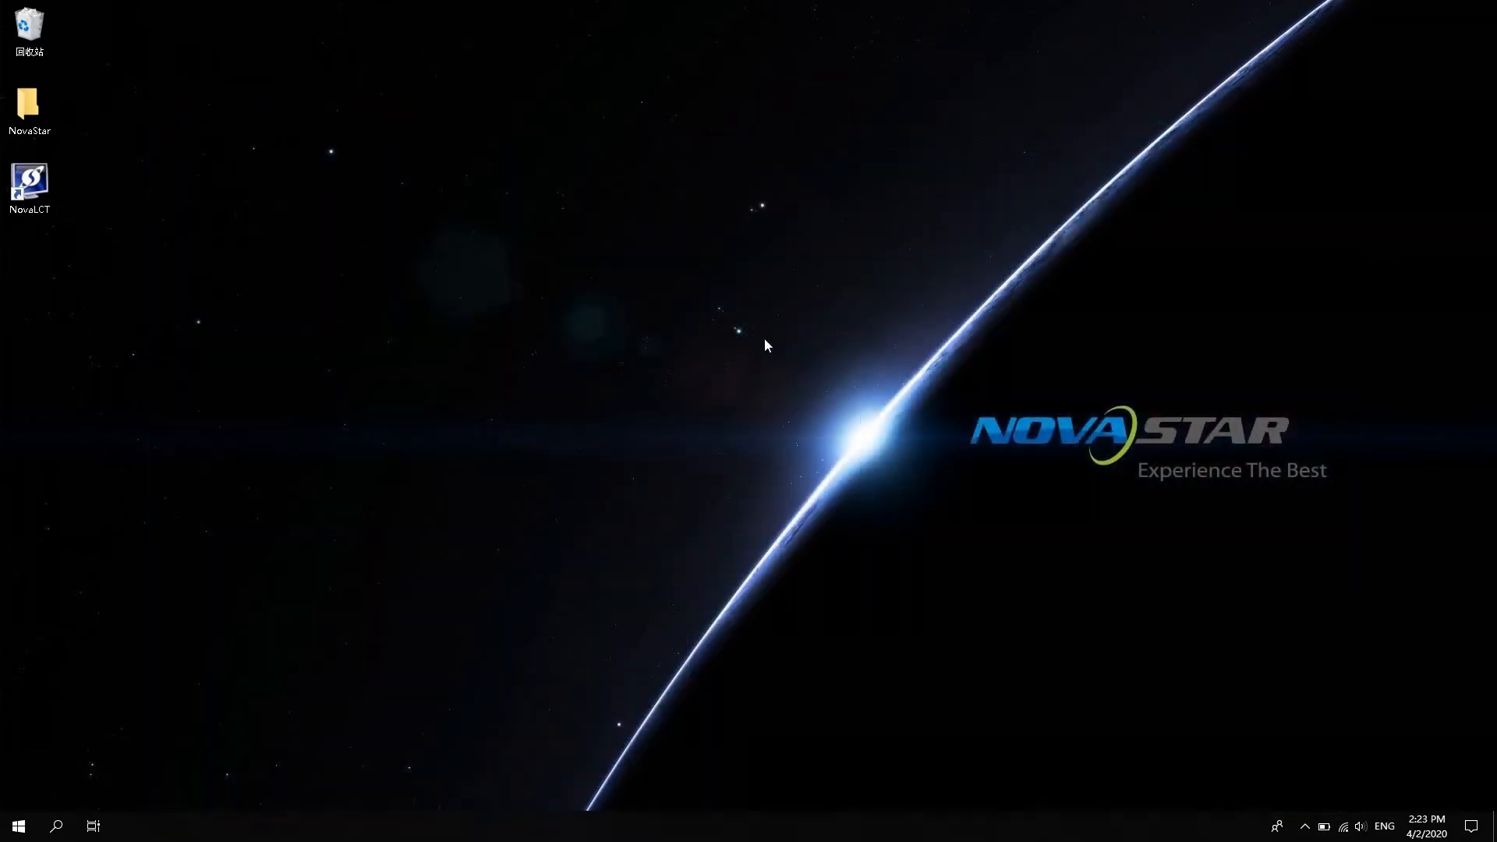
# Launch NovaLCT and log in as the Advanced Synchronous System User with the password.
pyautogui.click(32, 183)
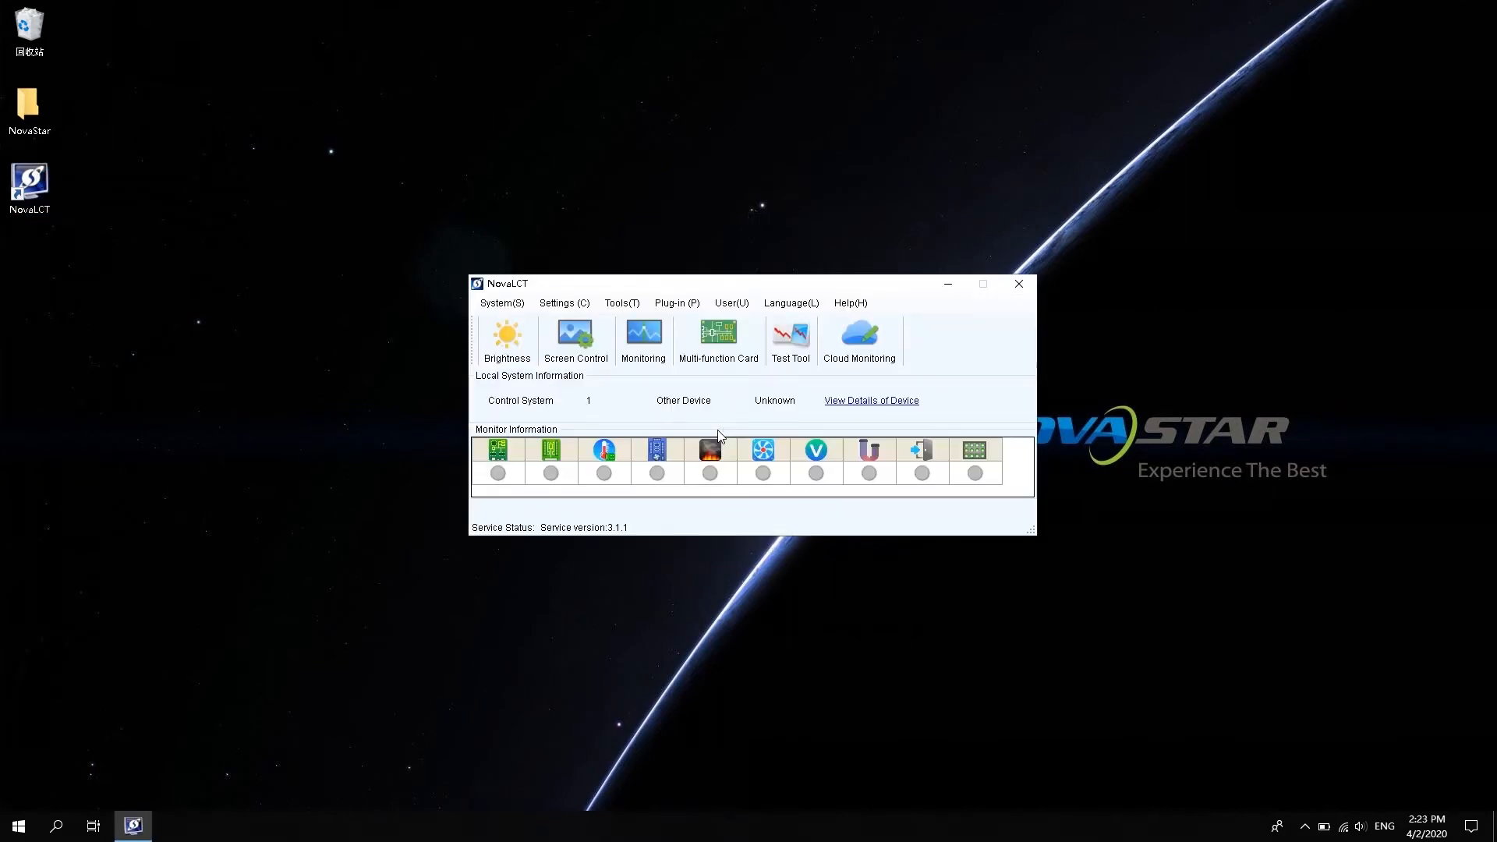
pyautogui.click(743, 305)
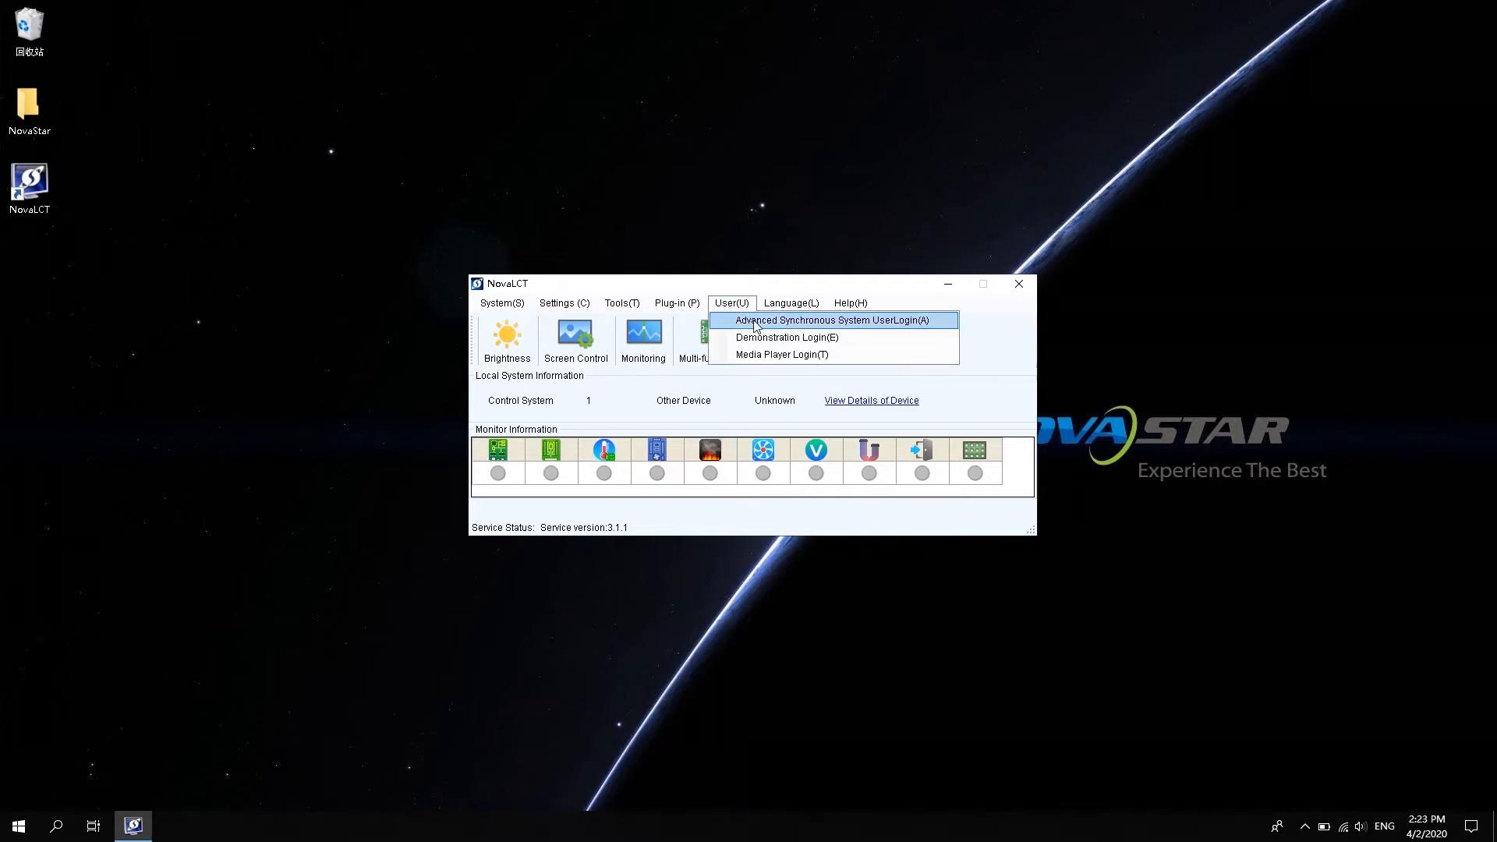
pyautogui.click(756, 326)
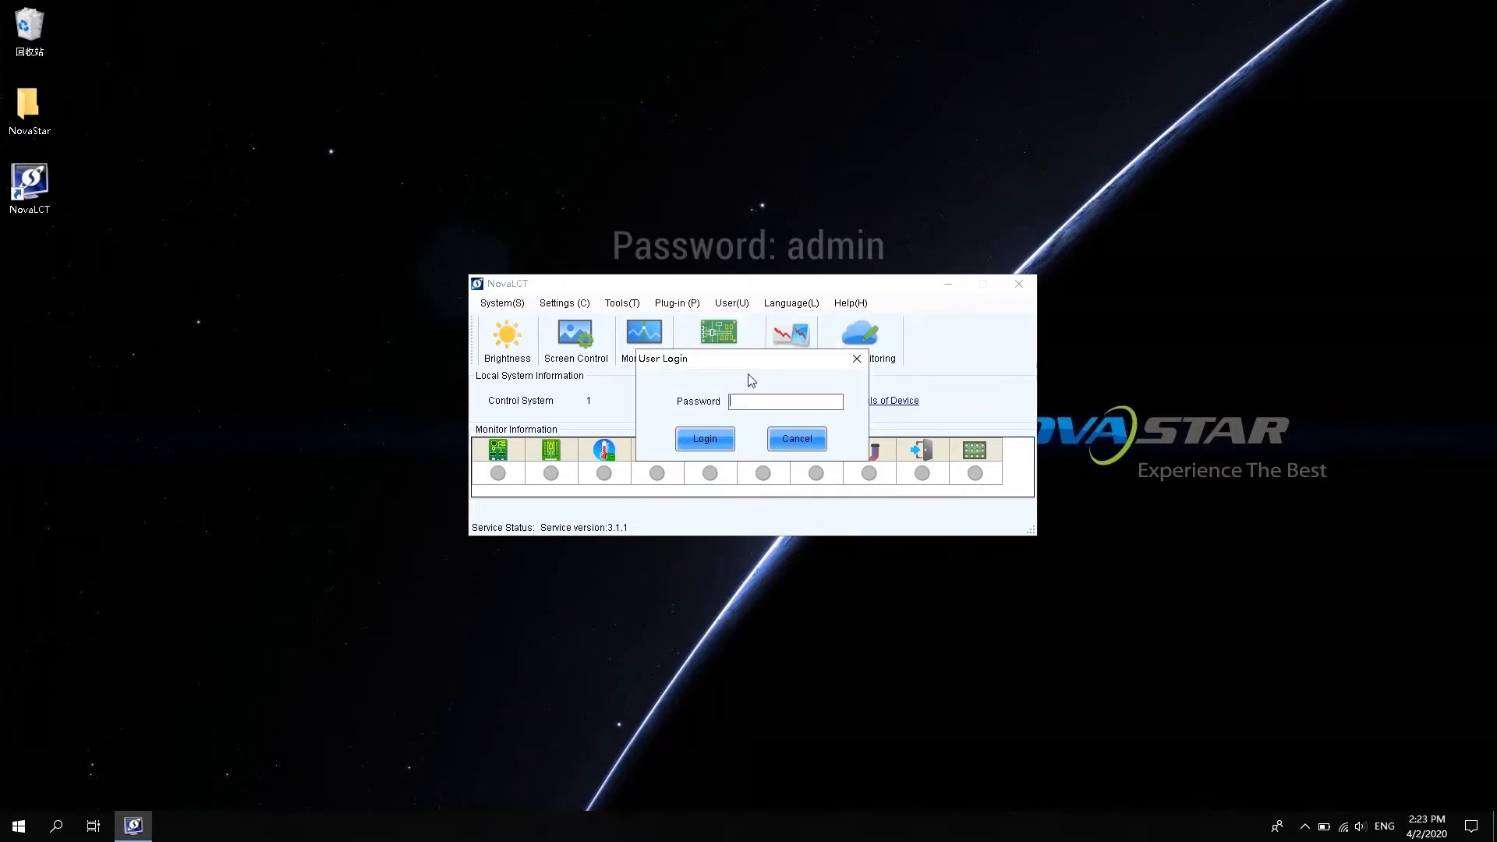
pyautogui.write('ad')
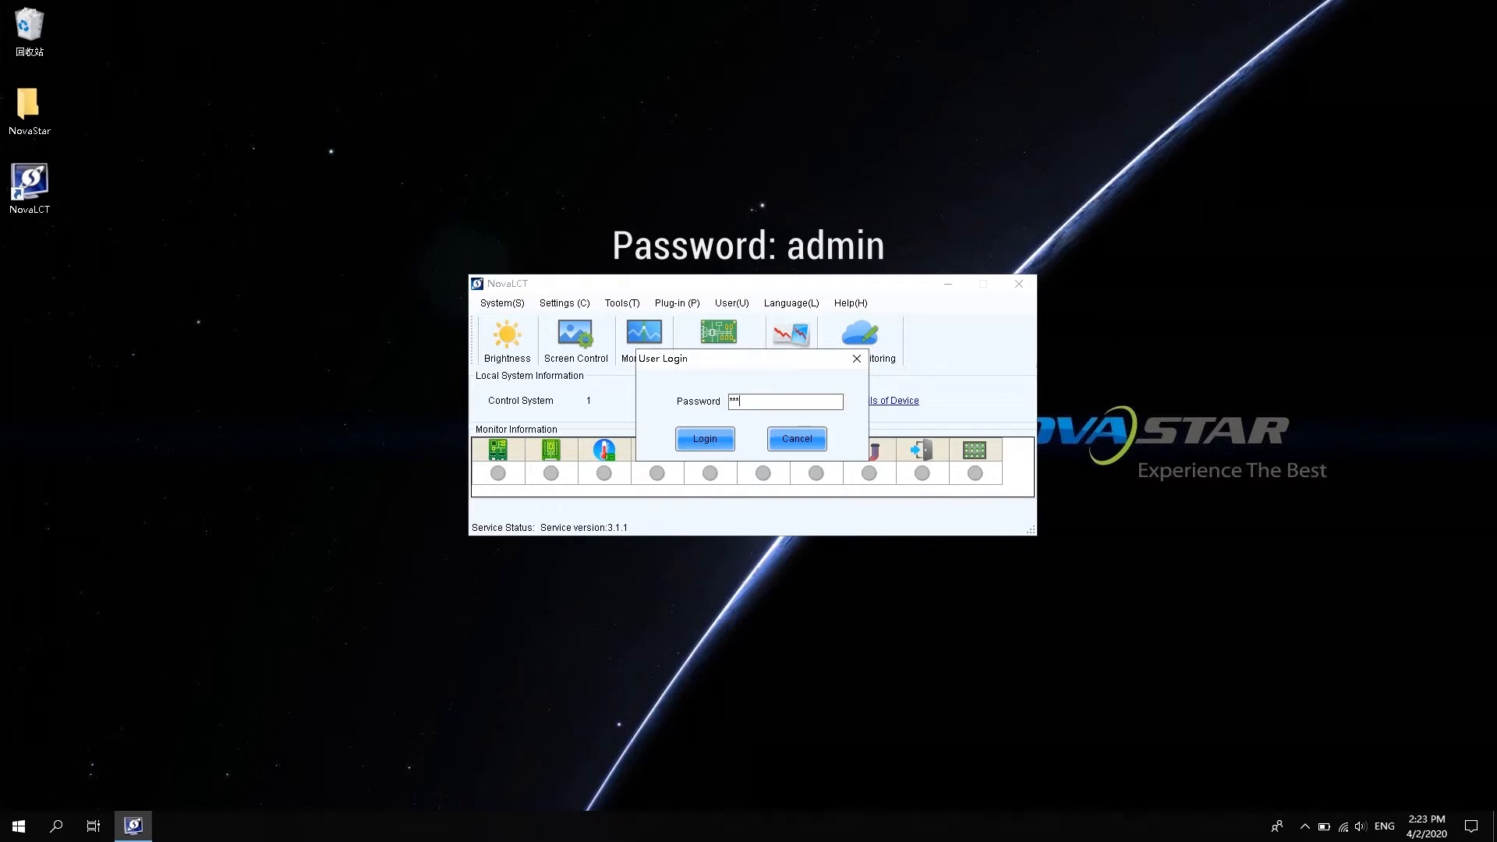
pyautogui.press('Return')
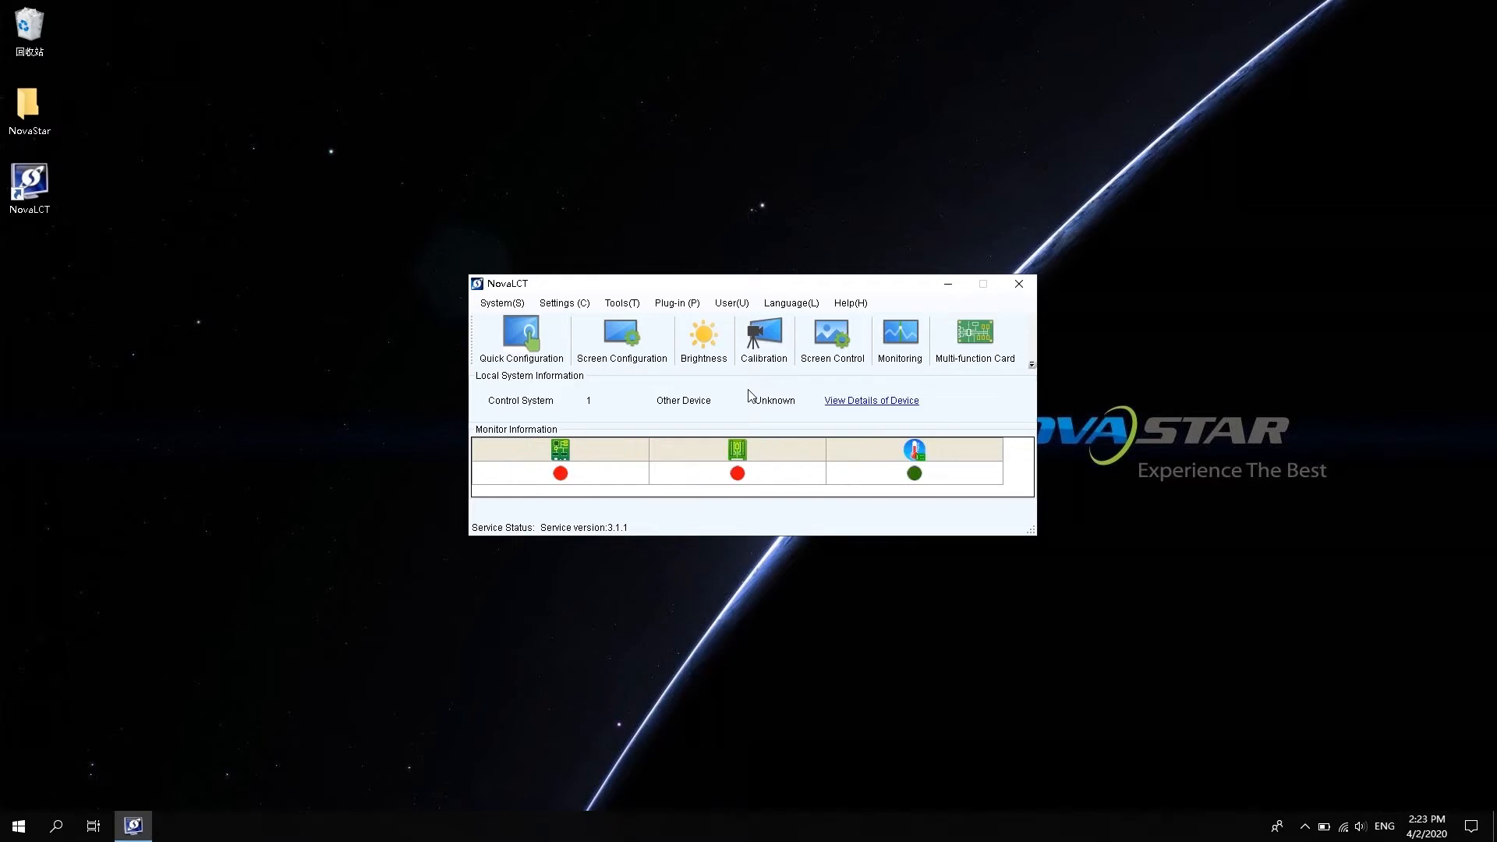
# Open Multi-function Card management and add a card through Ethernet Port Connection.
pyautogui.click(987, 353)
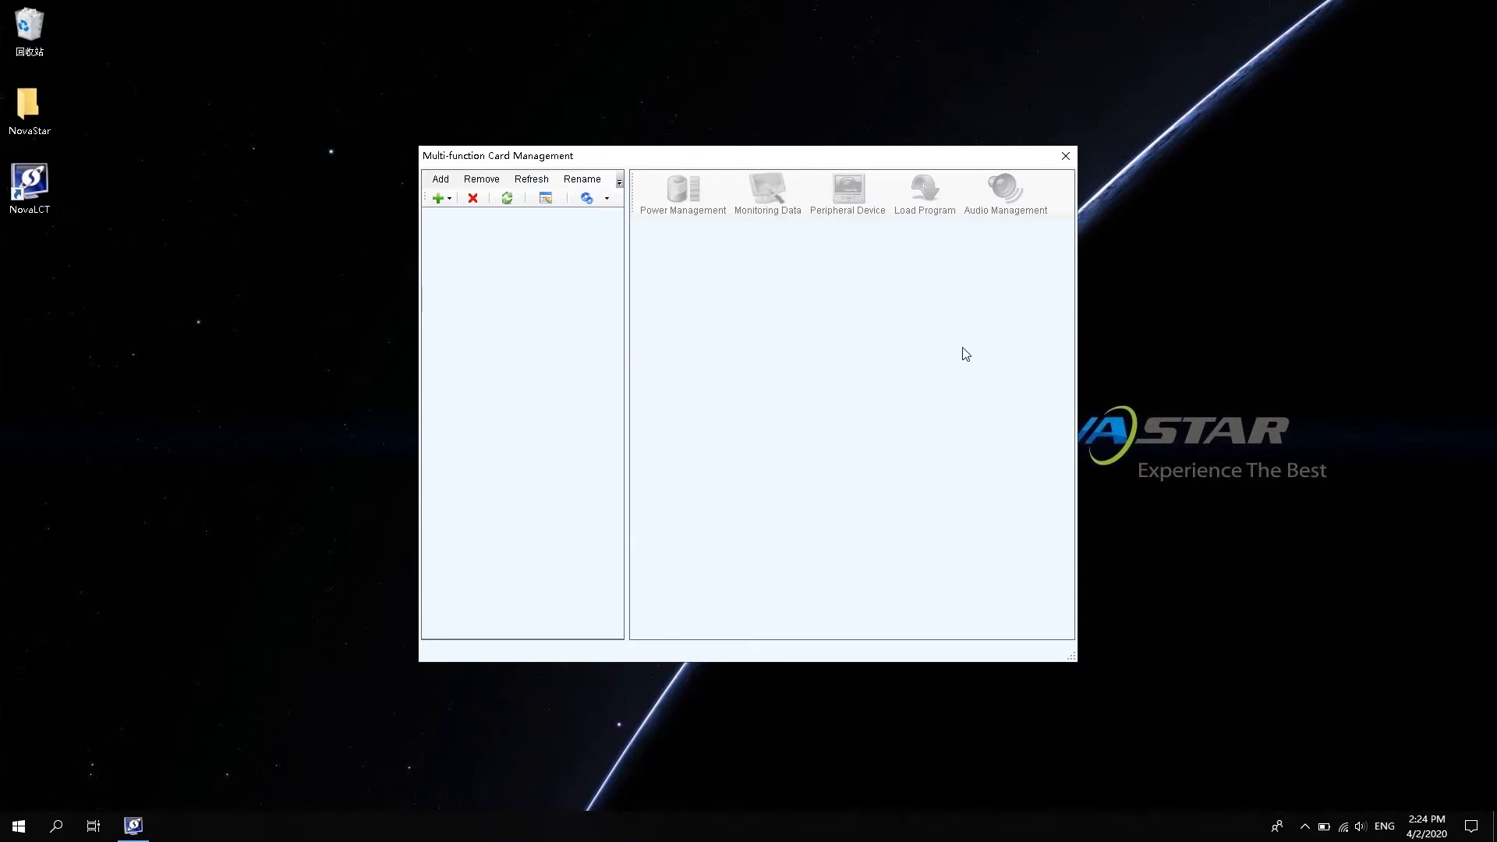
pyautogui.click(446, 199)
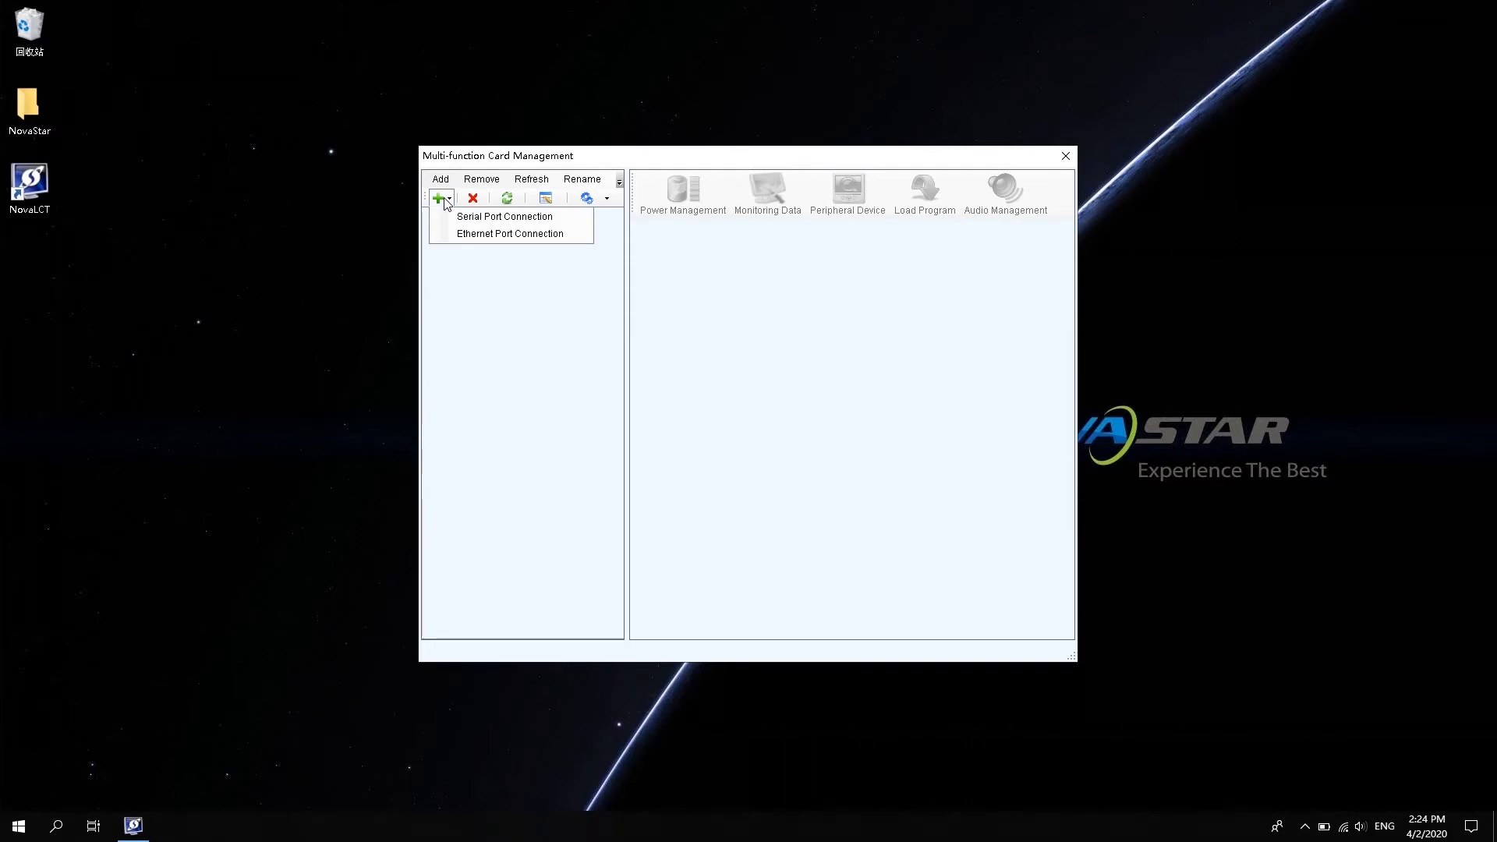
pyautogui.click(485, 236)
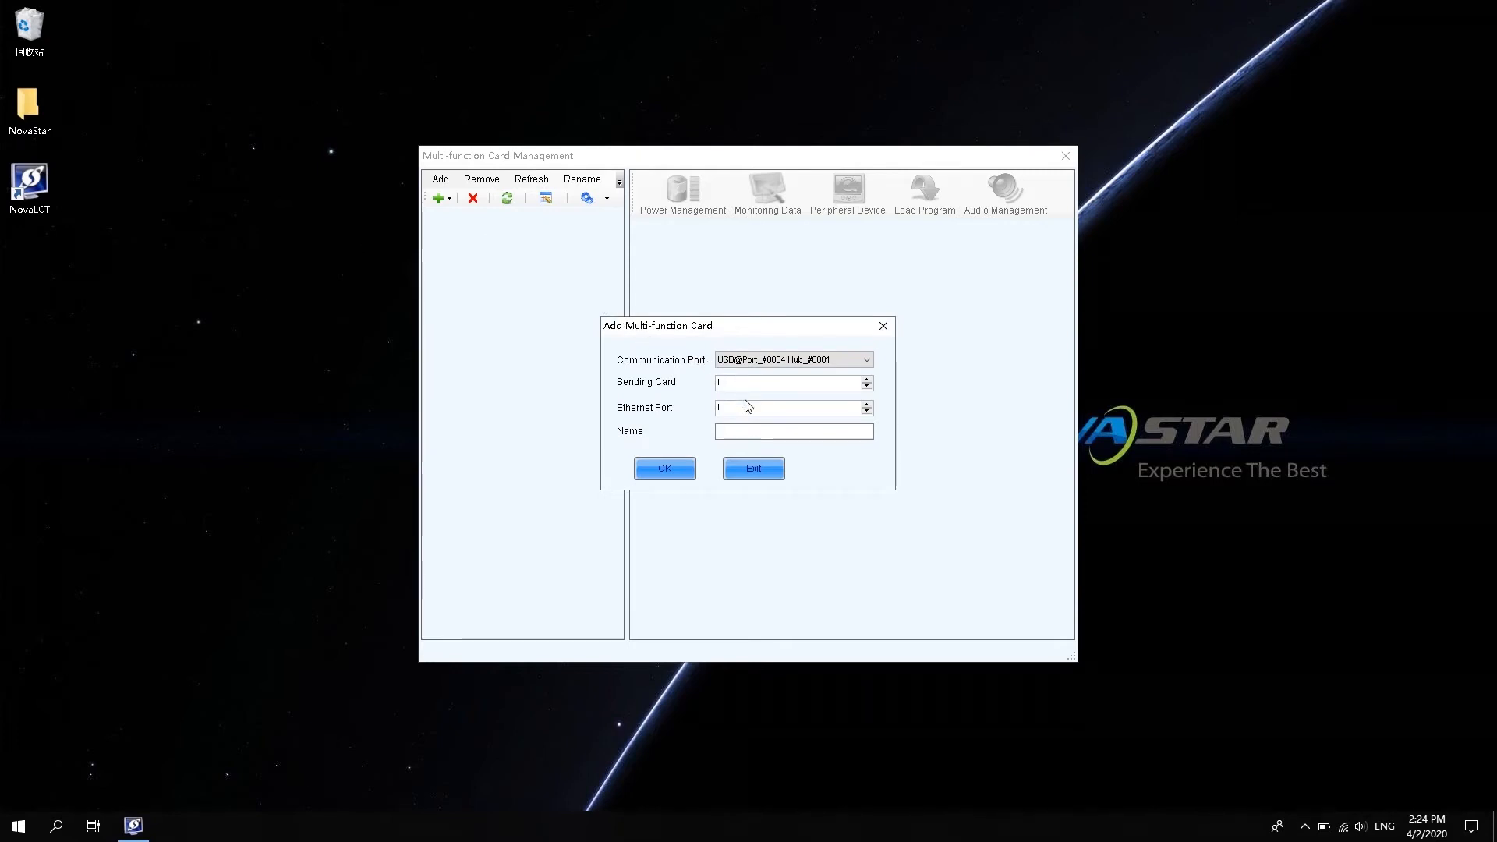
# Add a multi-function card named 'Nova' on sending card 1, Ethernet port 1.
pyautogui.click(760, 431)
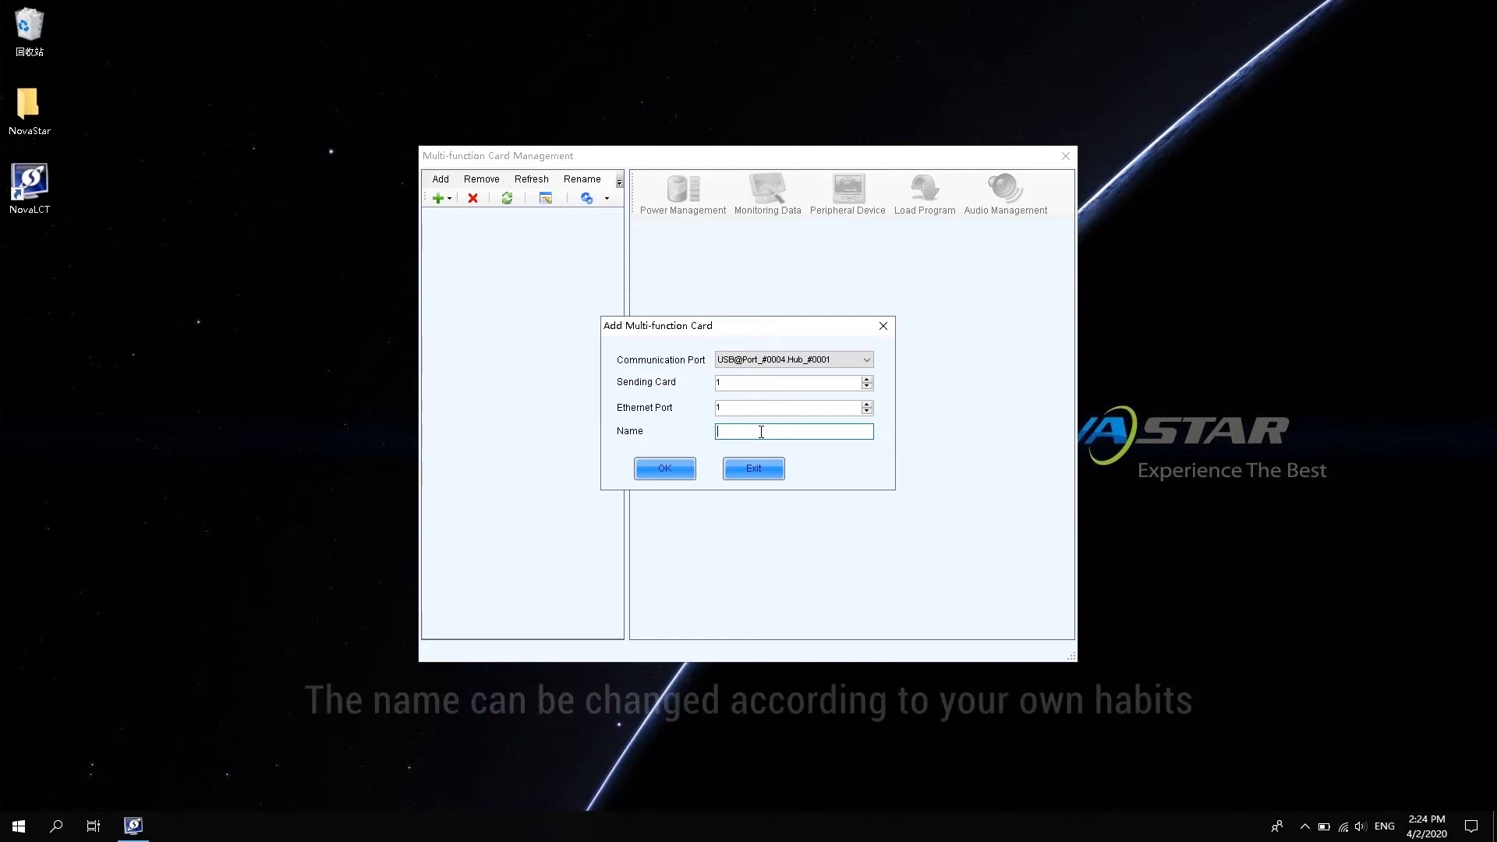
pyautogui.write('Nova')
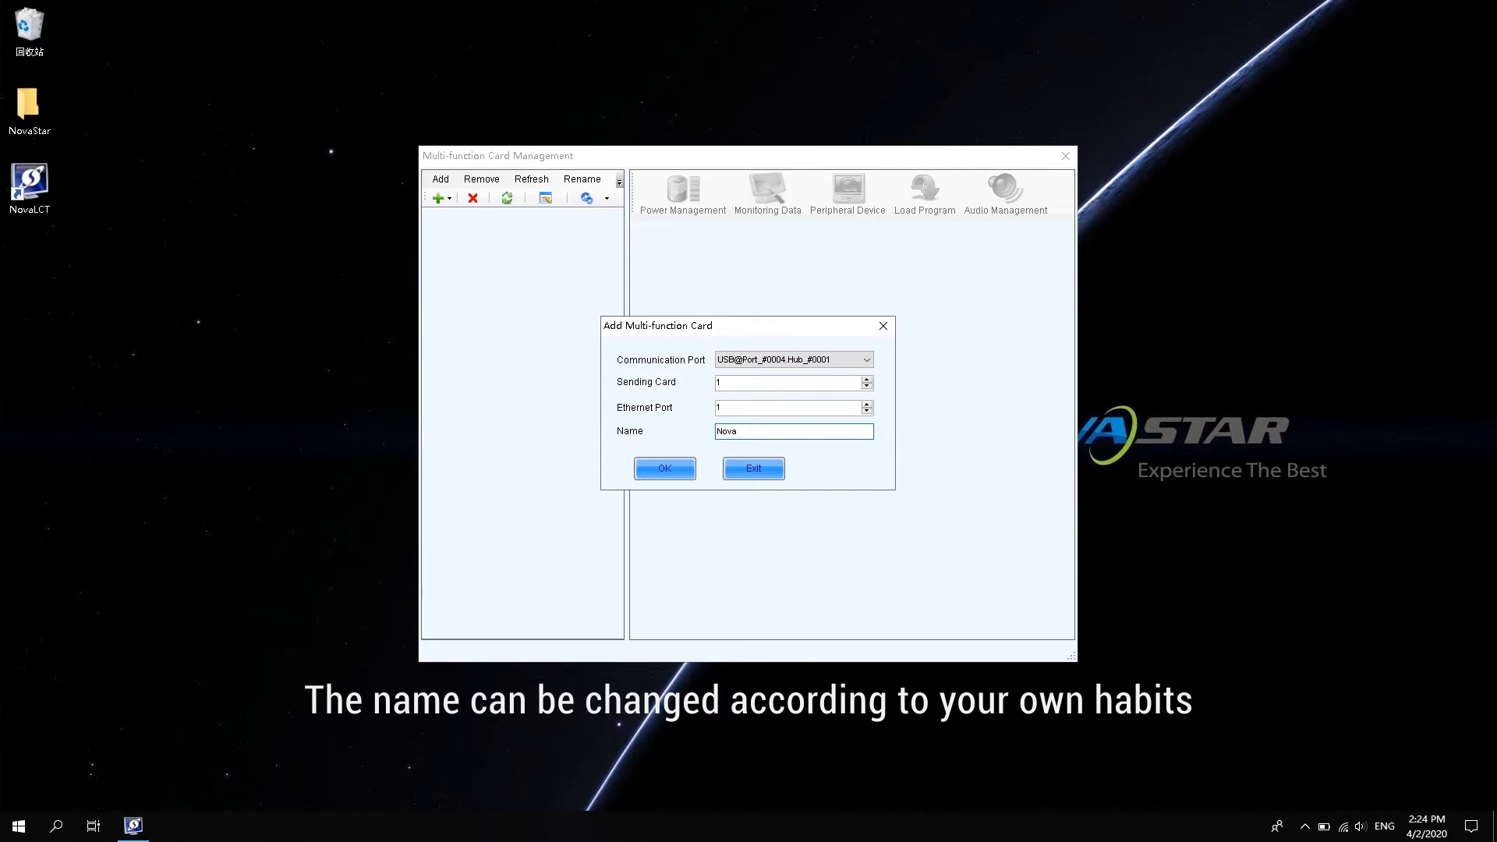
pyautogui.click(664, 468)
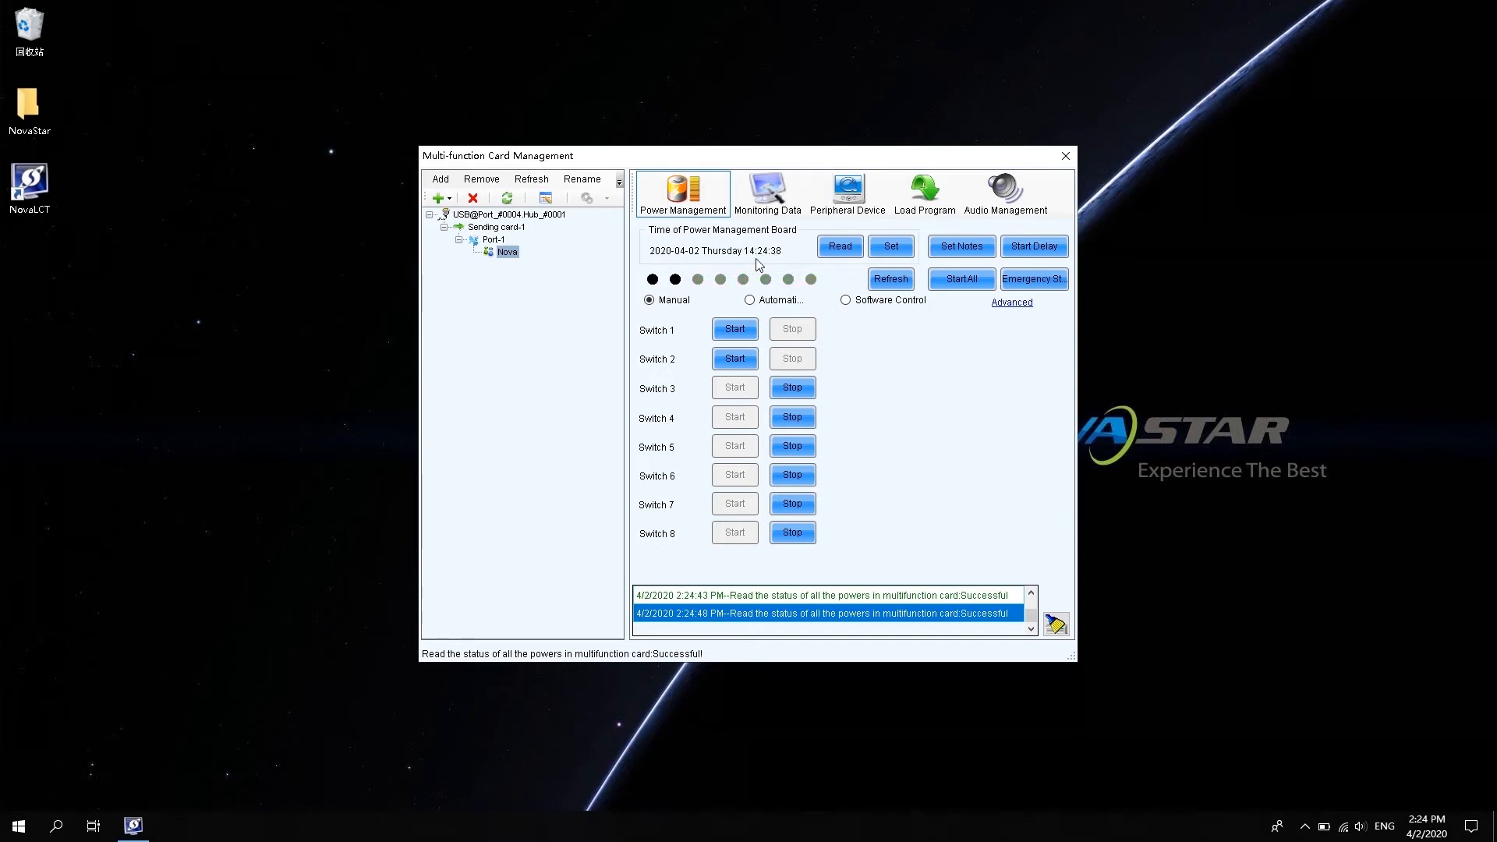
# Read the Nova card's board time, then set it to the computer's clock.
pyautogui.click(837, 248)
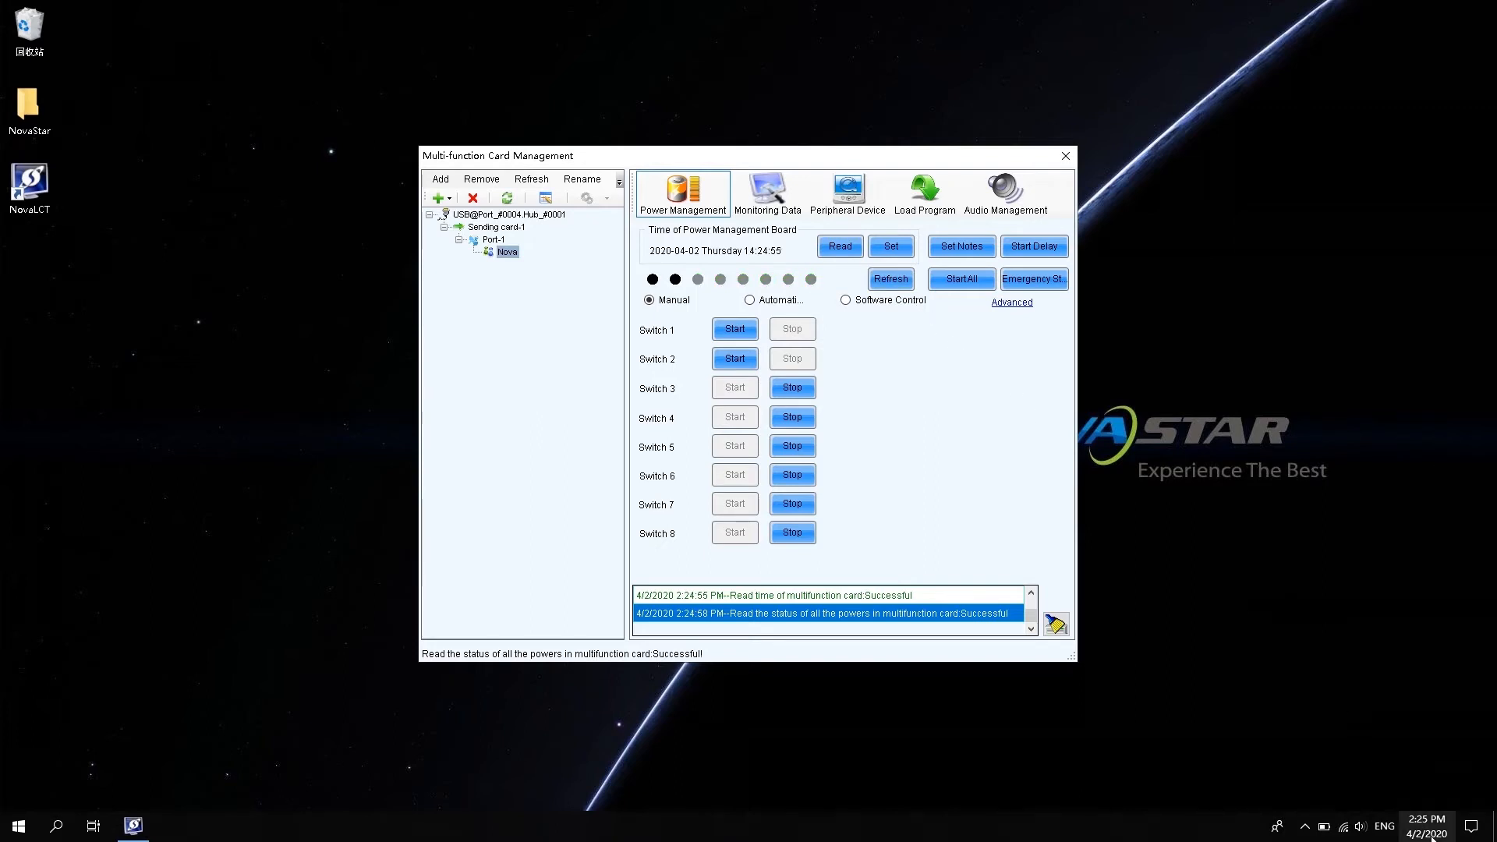
pyautogui.moveTo(1432, 836)
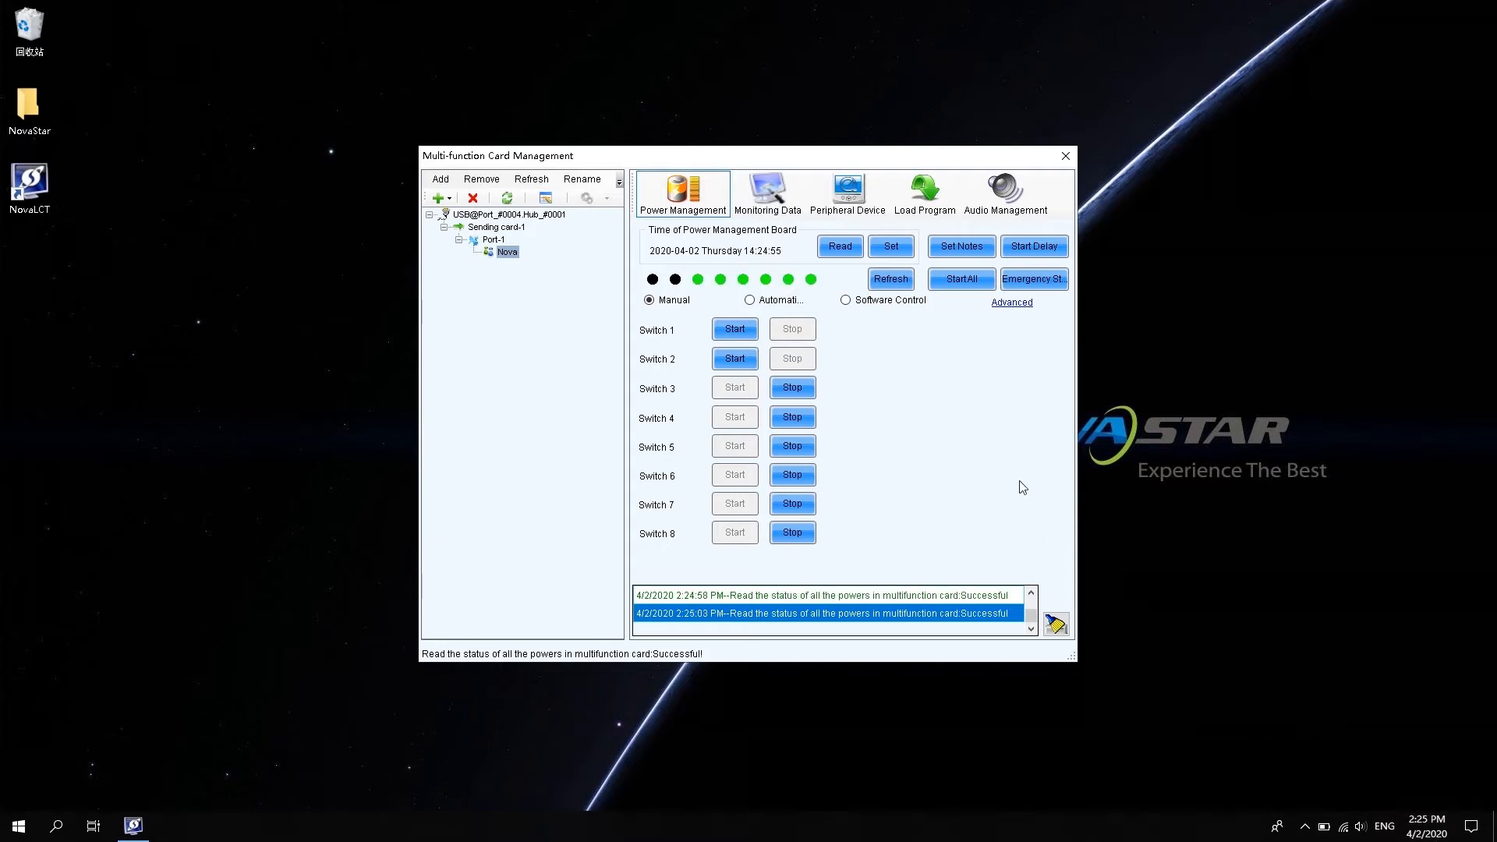
pyautogui.click(905, 248)
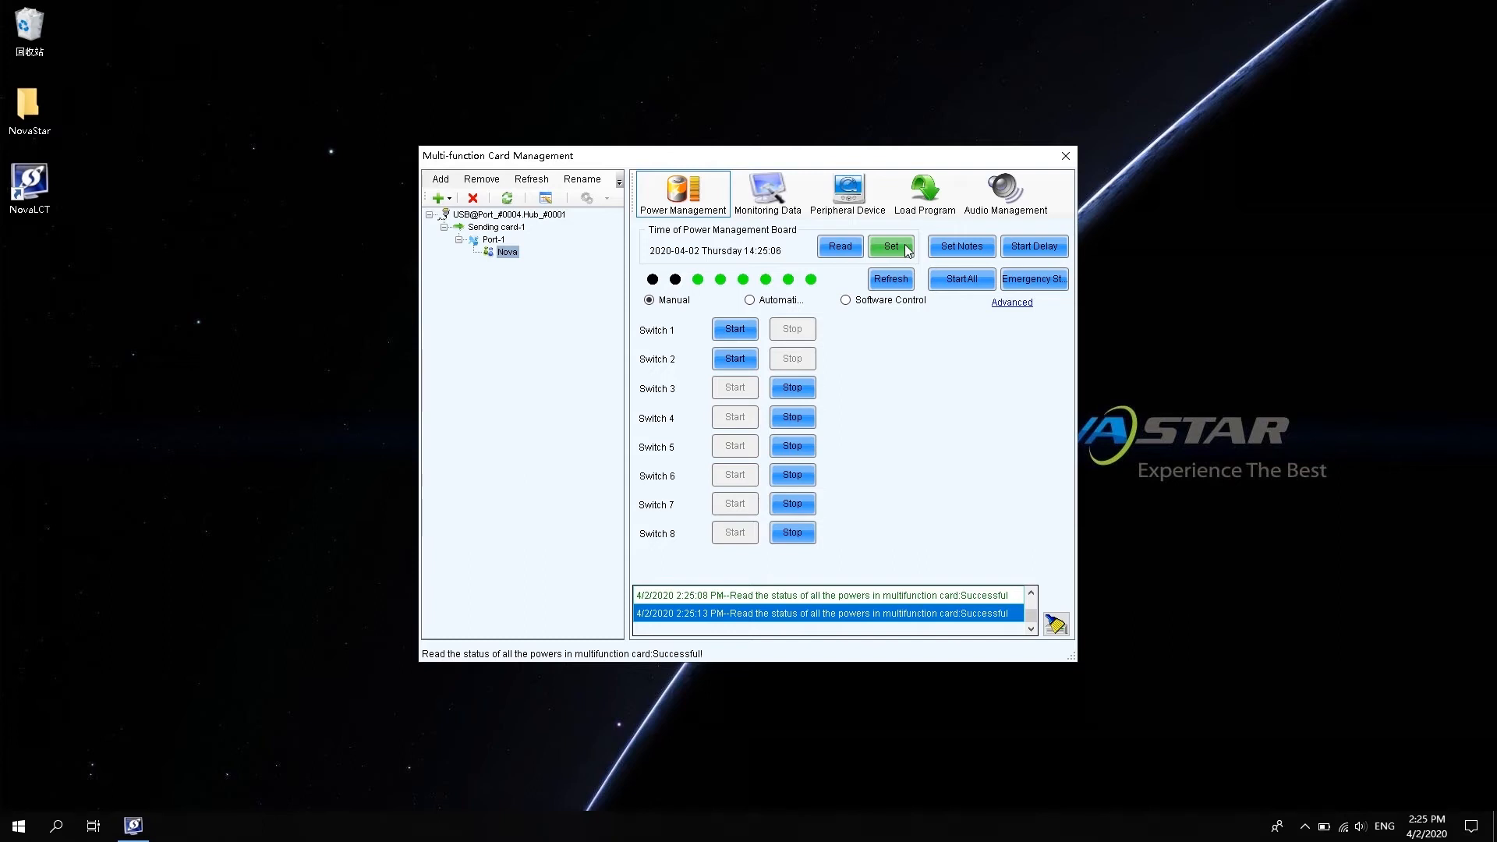
# Give power Switch 1 the note 'A' and Switch 2 the note 'B'.
pyautogui.click(956, 246)
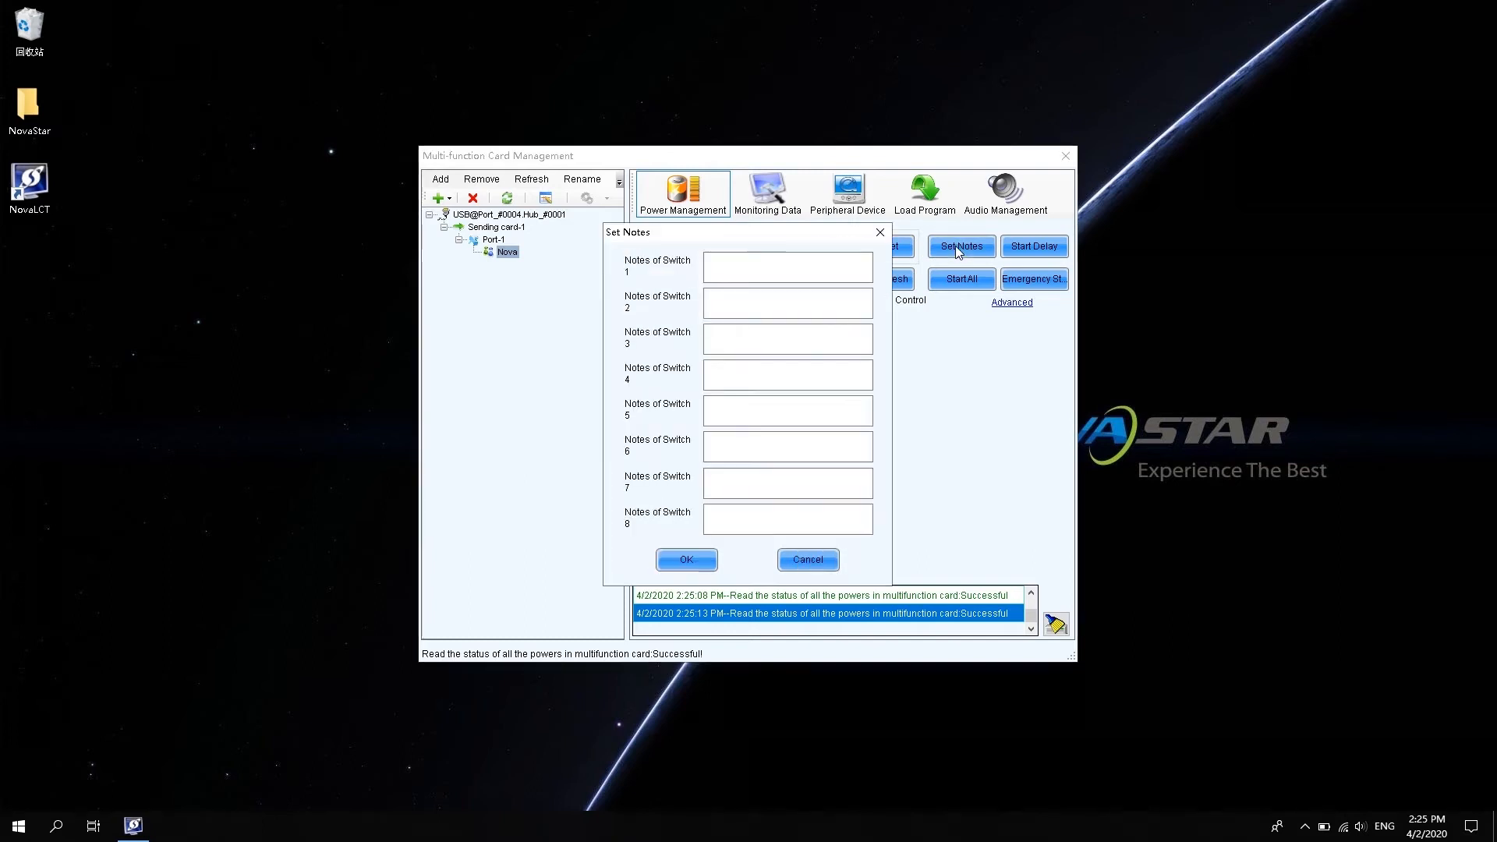
pyautogui.click(782, 268)
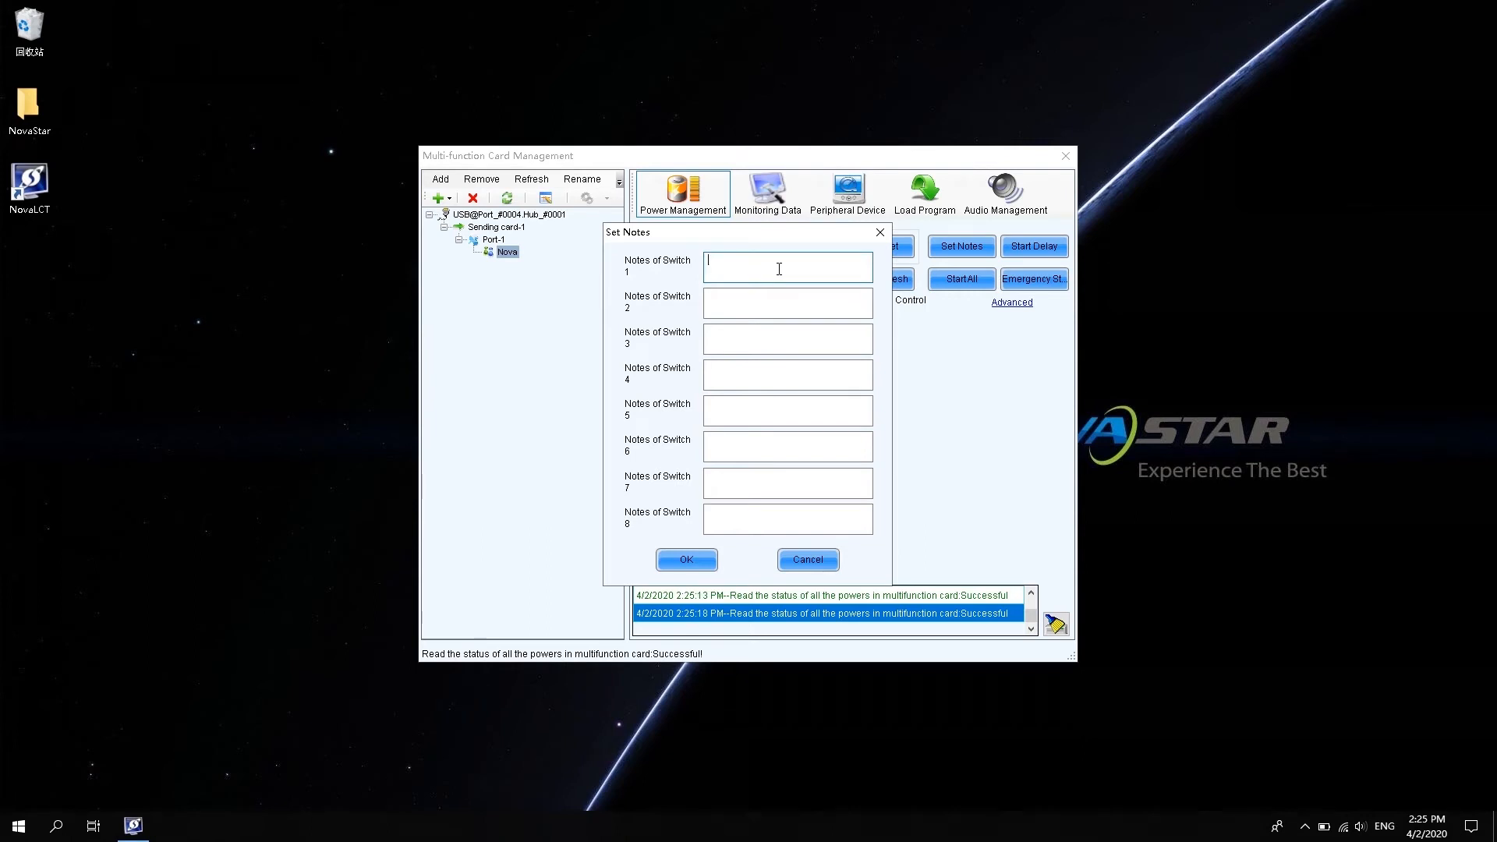
pyautogui.write('A')
pyautogui.click(765, 297)
pyautogui.write('B')
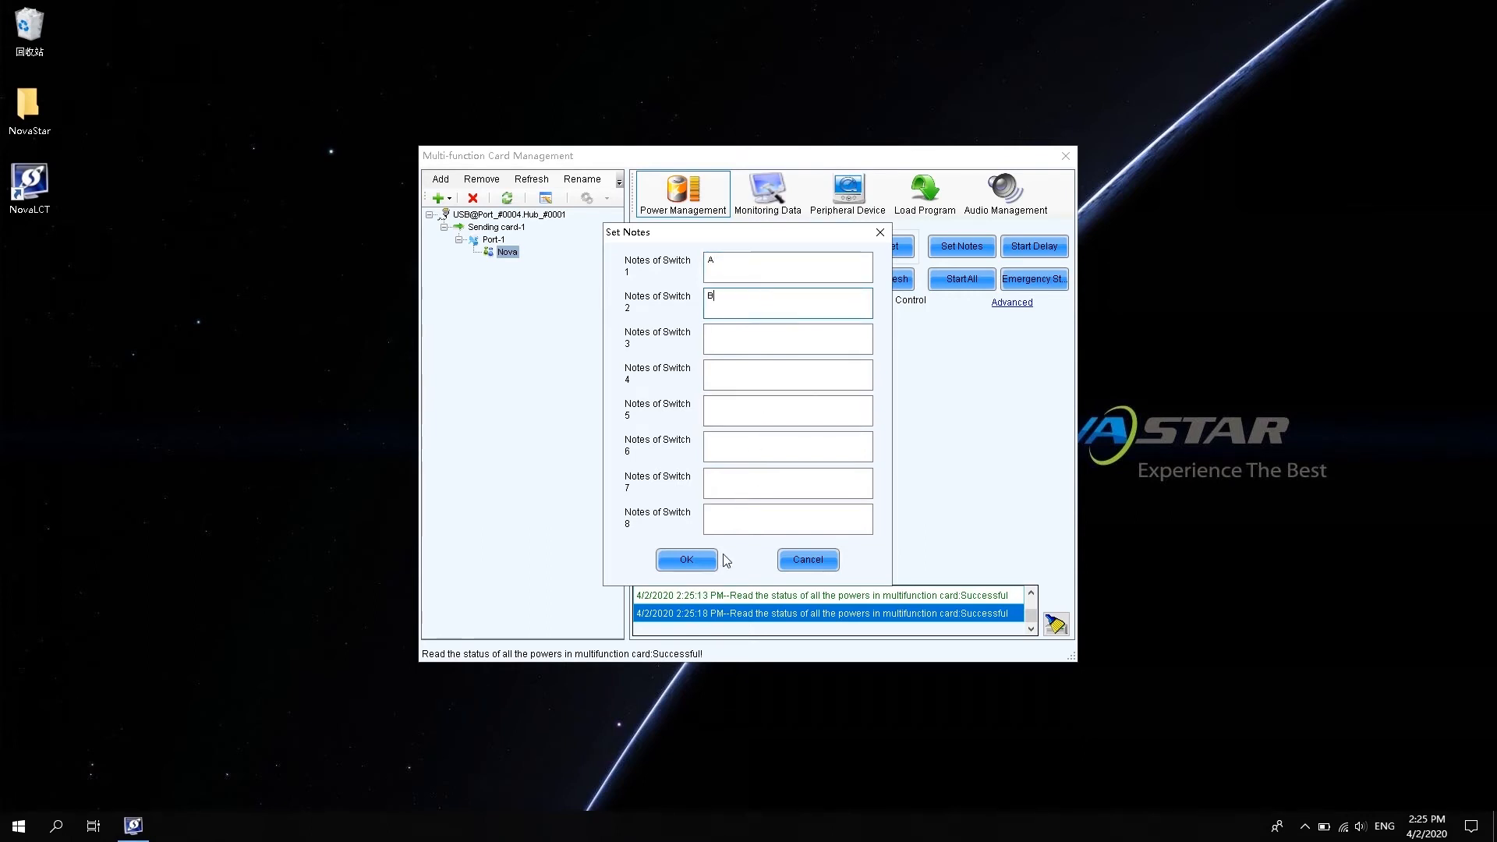
pyautogui.click(694, 561)
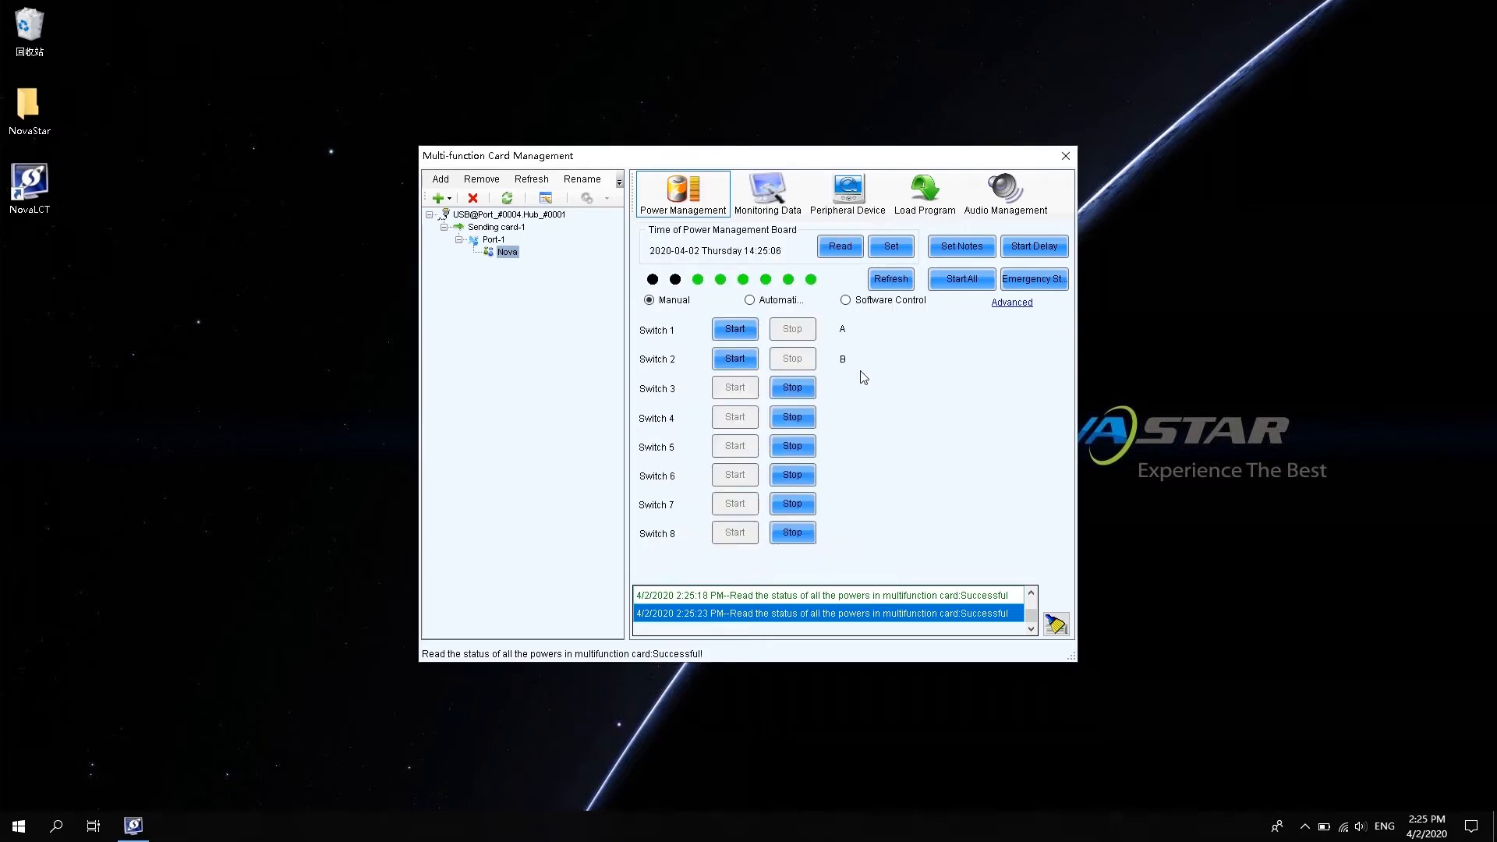
# Set a 5-second power start delay, then emergency-stop all switches.
pyautogui.click(1030, 248)
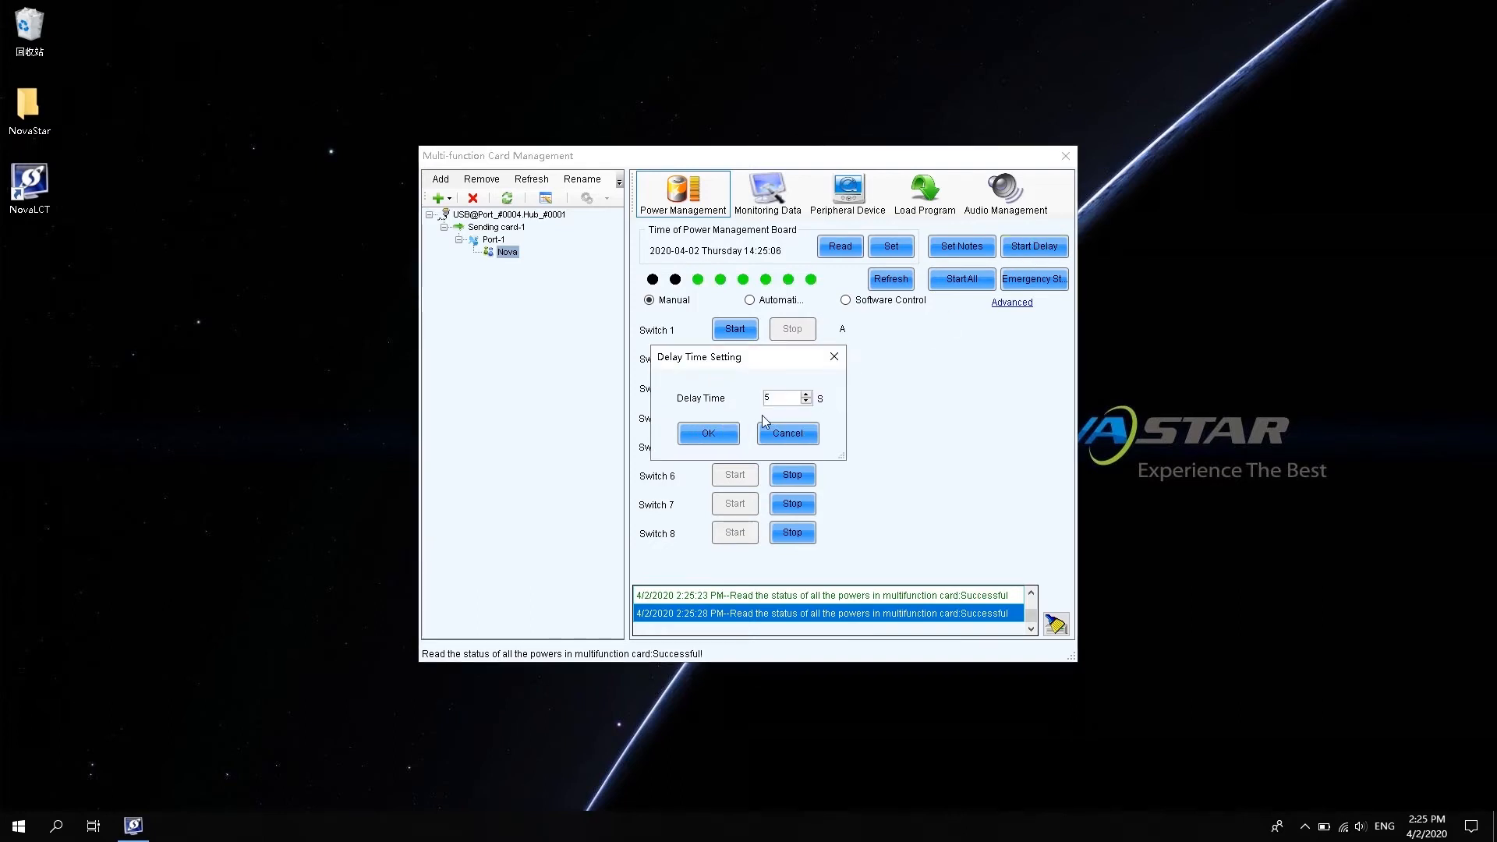
pyautogui.click(718, 433)
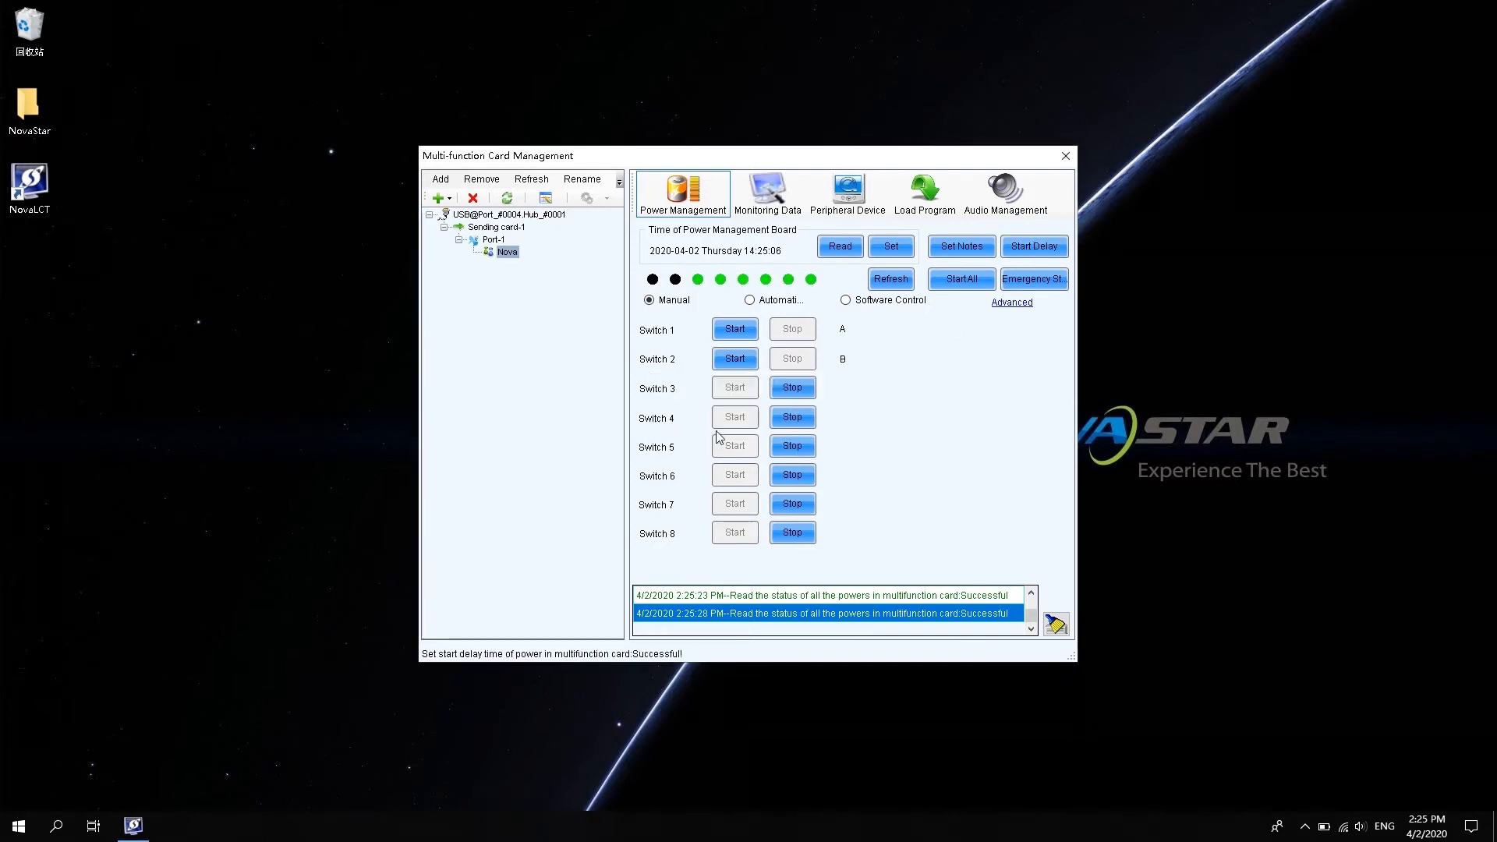
pyautogui.click(1045, 282)
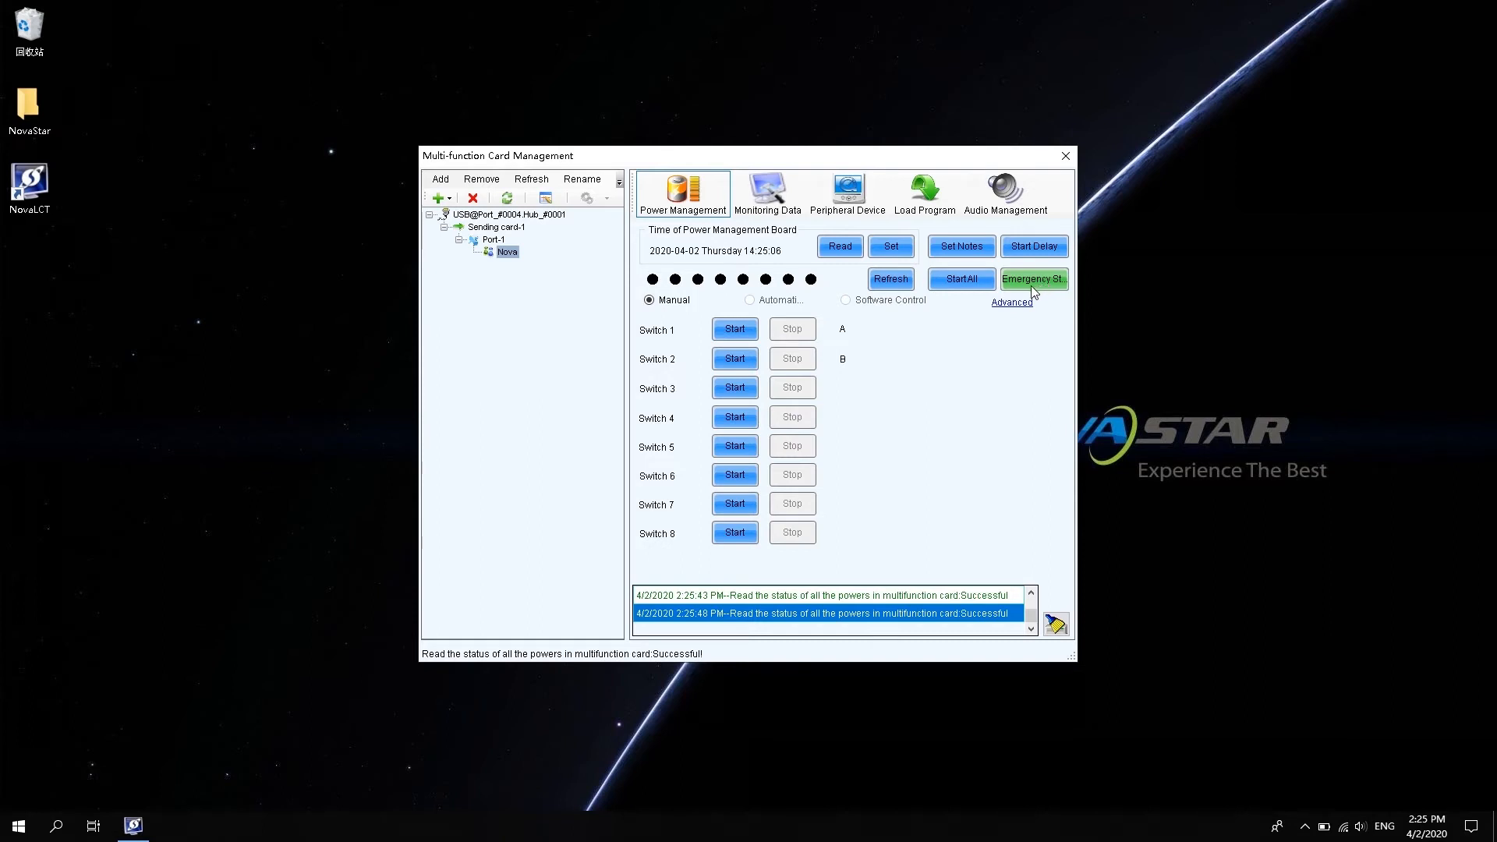
# Start all eight switches, refresh status, stop Switches 2, 3 and 4, then restart Switch 4.
pyautogui.click(964, 280)
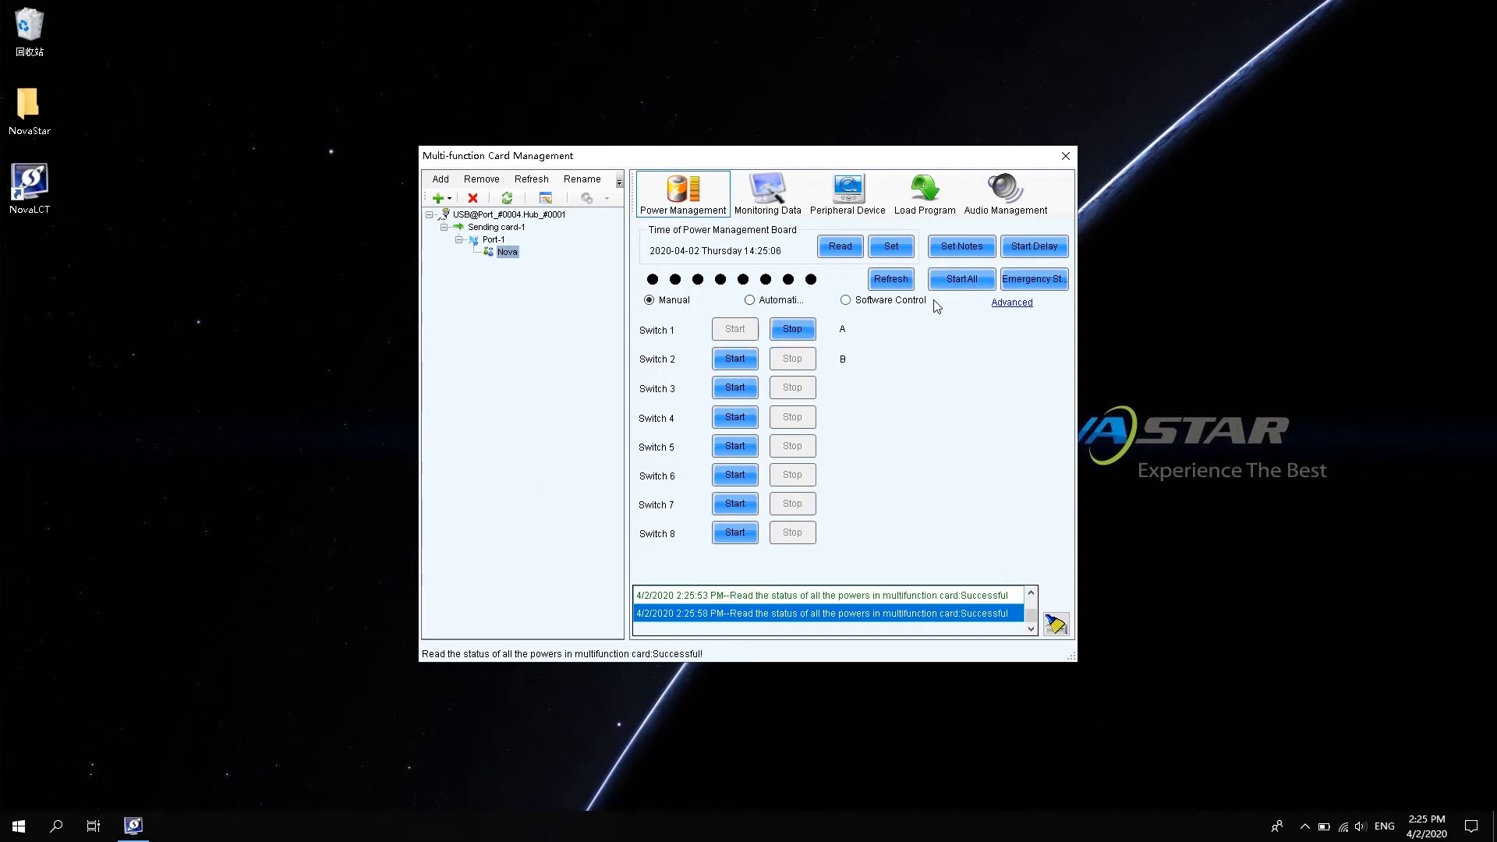
pyautogui.click(893, 281)
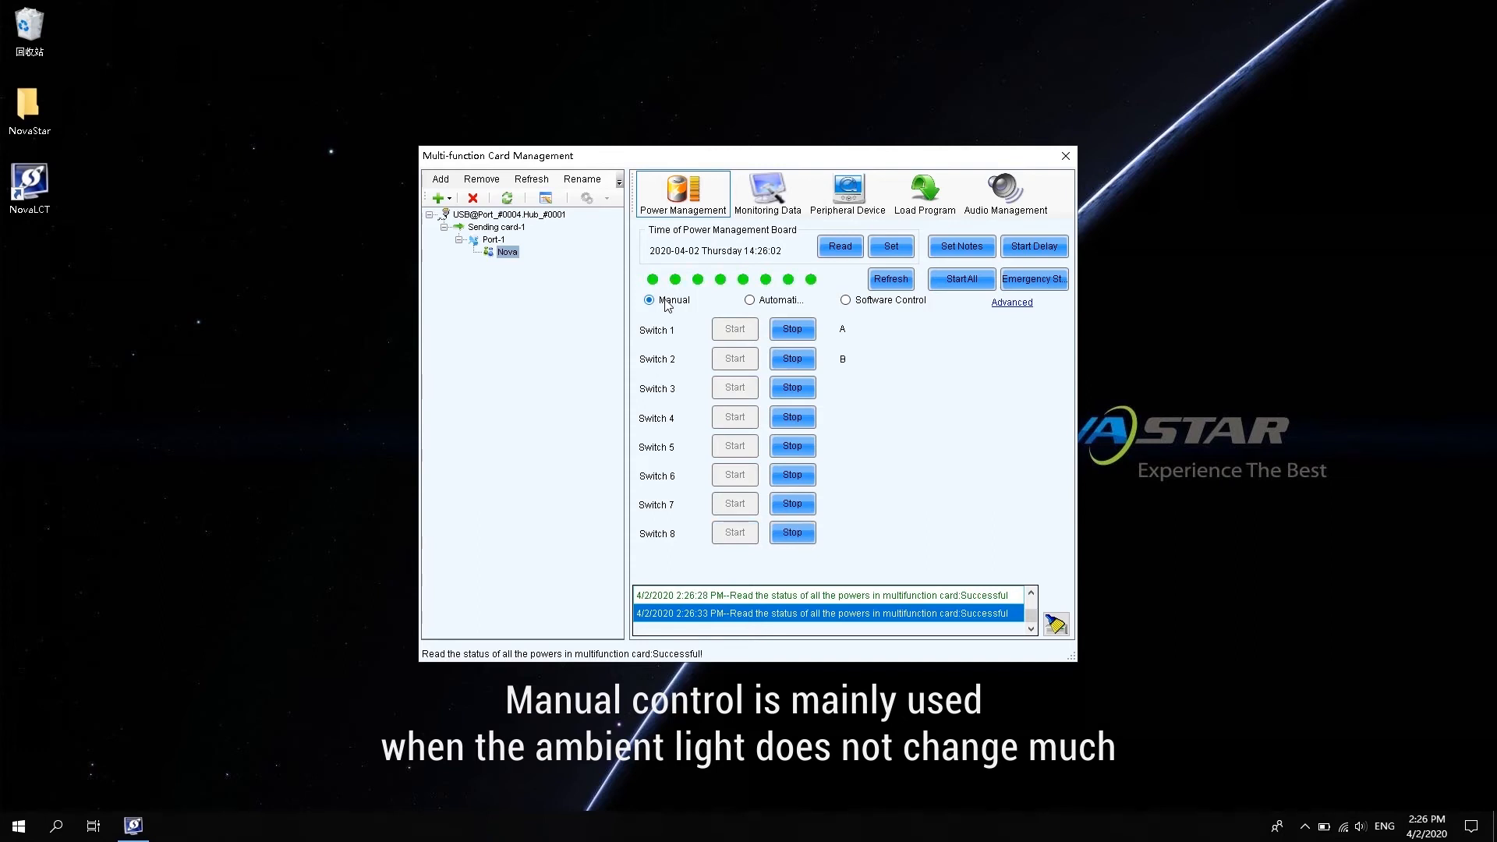
pyautogui.click(789, 359)
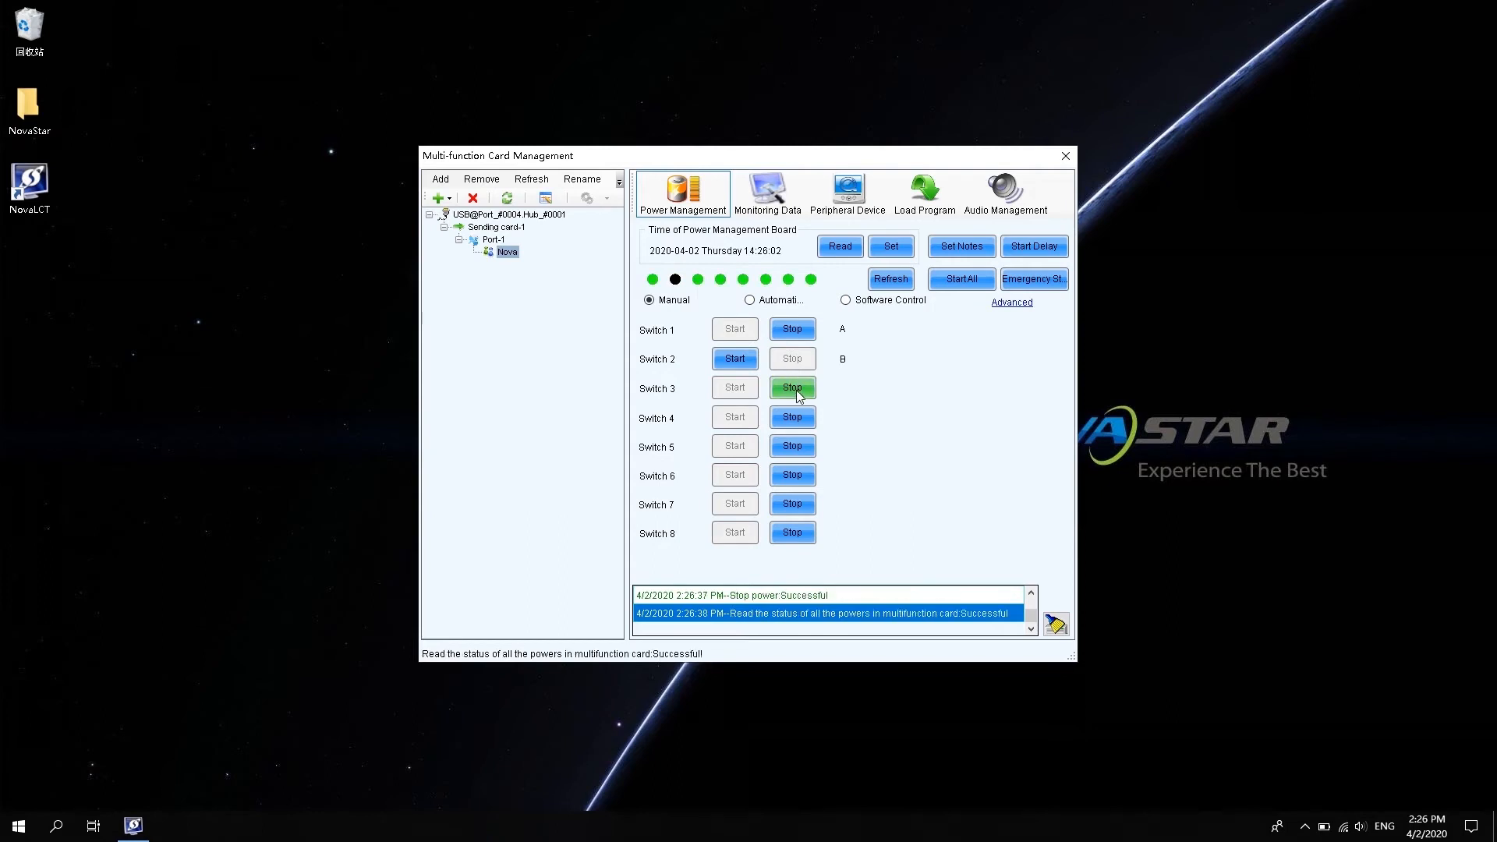
pyautogui.click(799, 394)
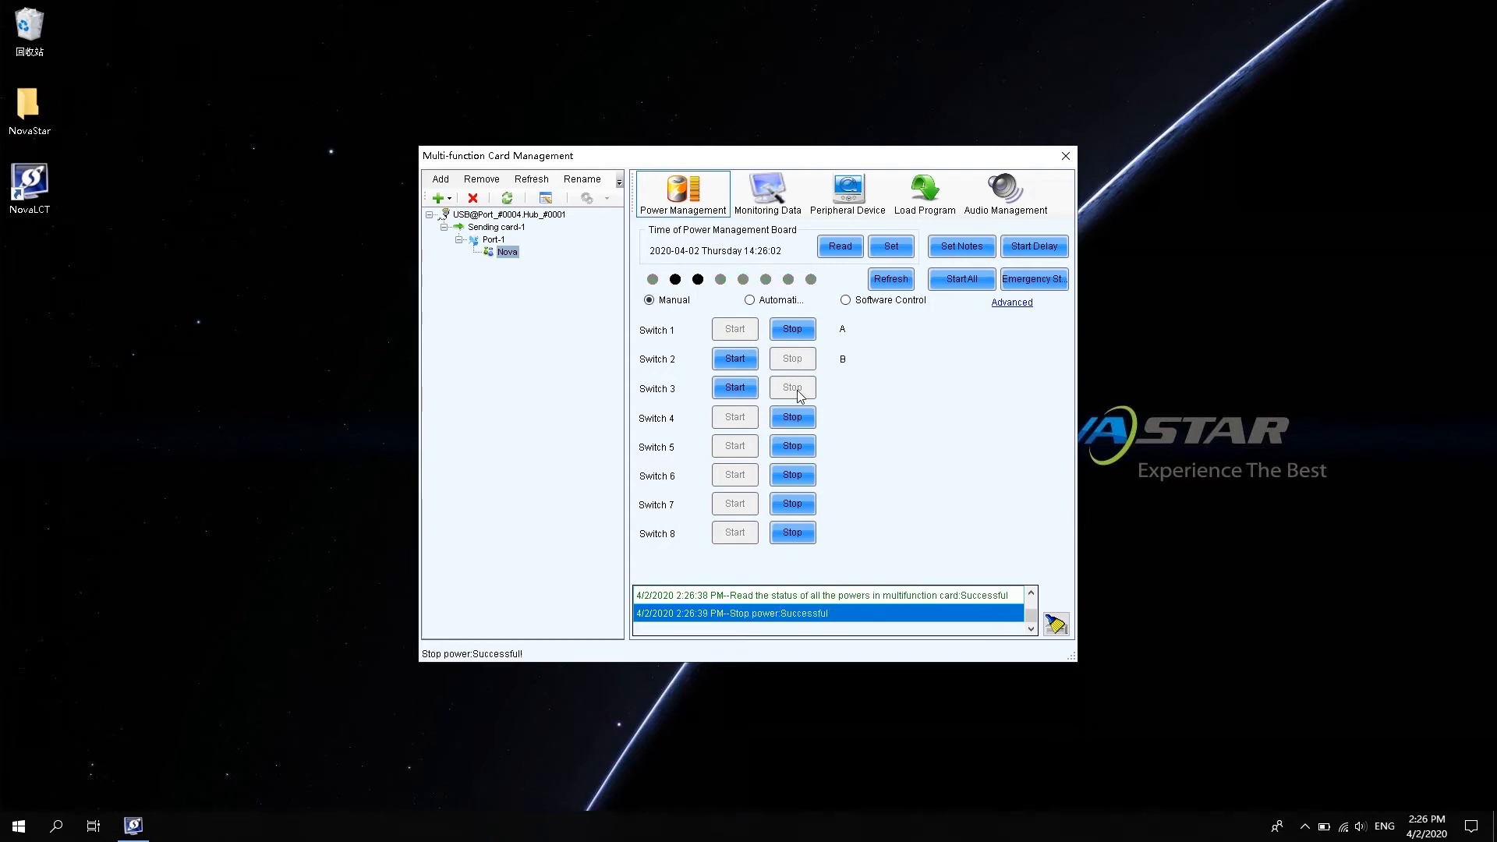
pyautogui.click(797, 418)
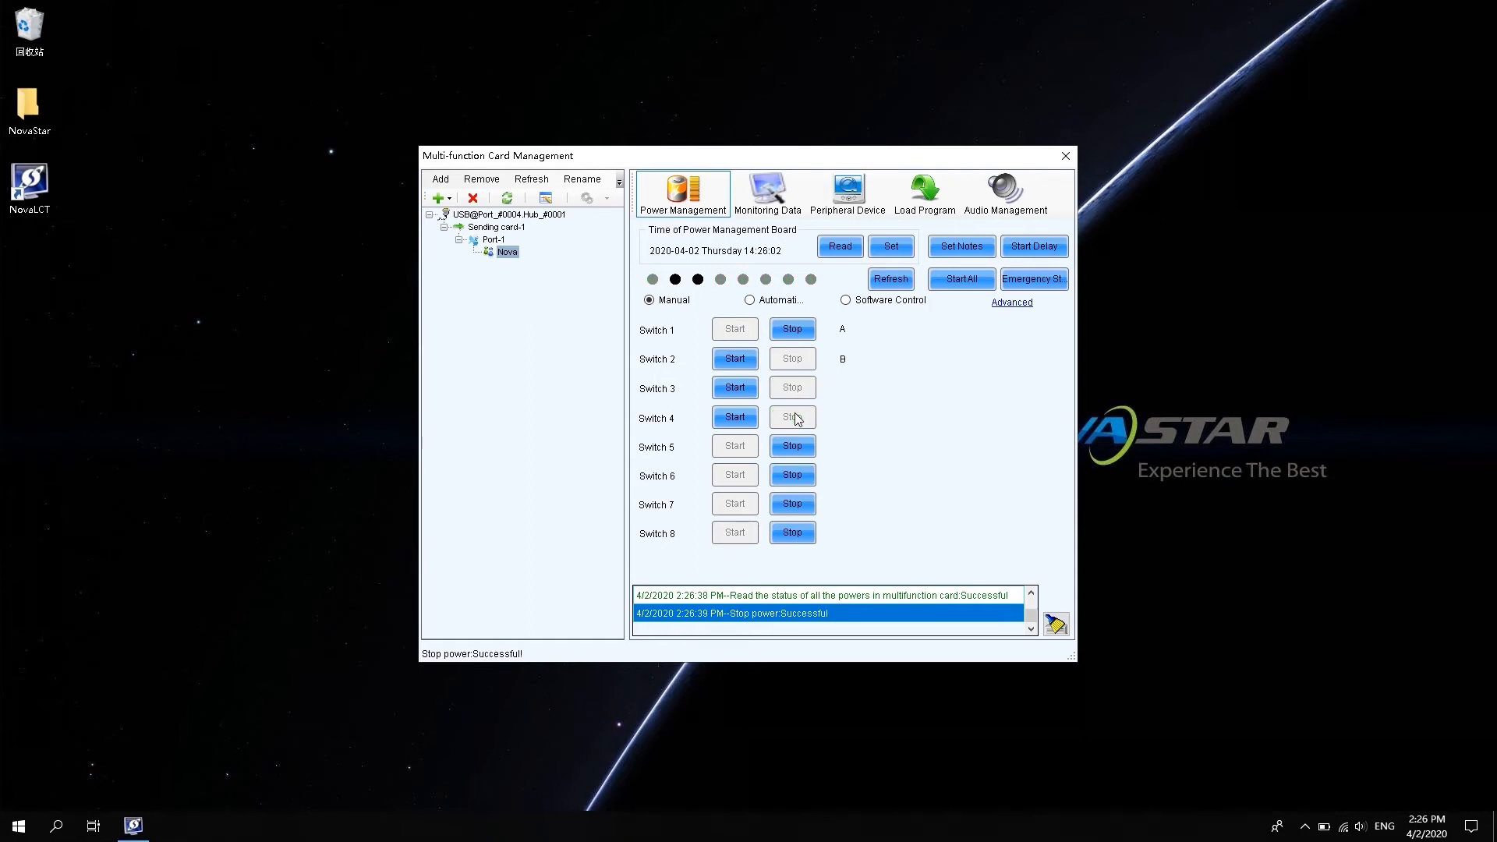
pyautogui.click(733, 419)
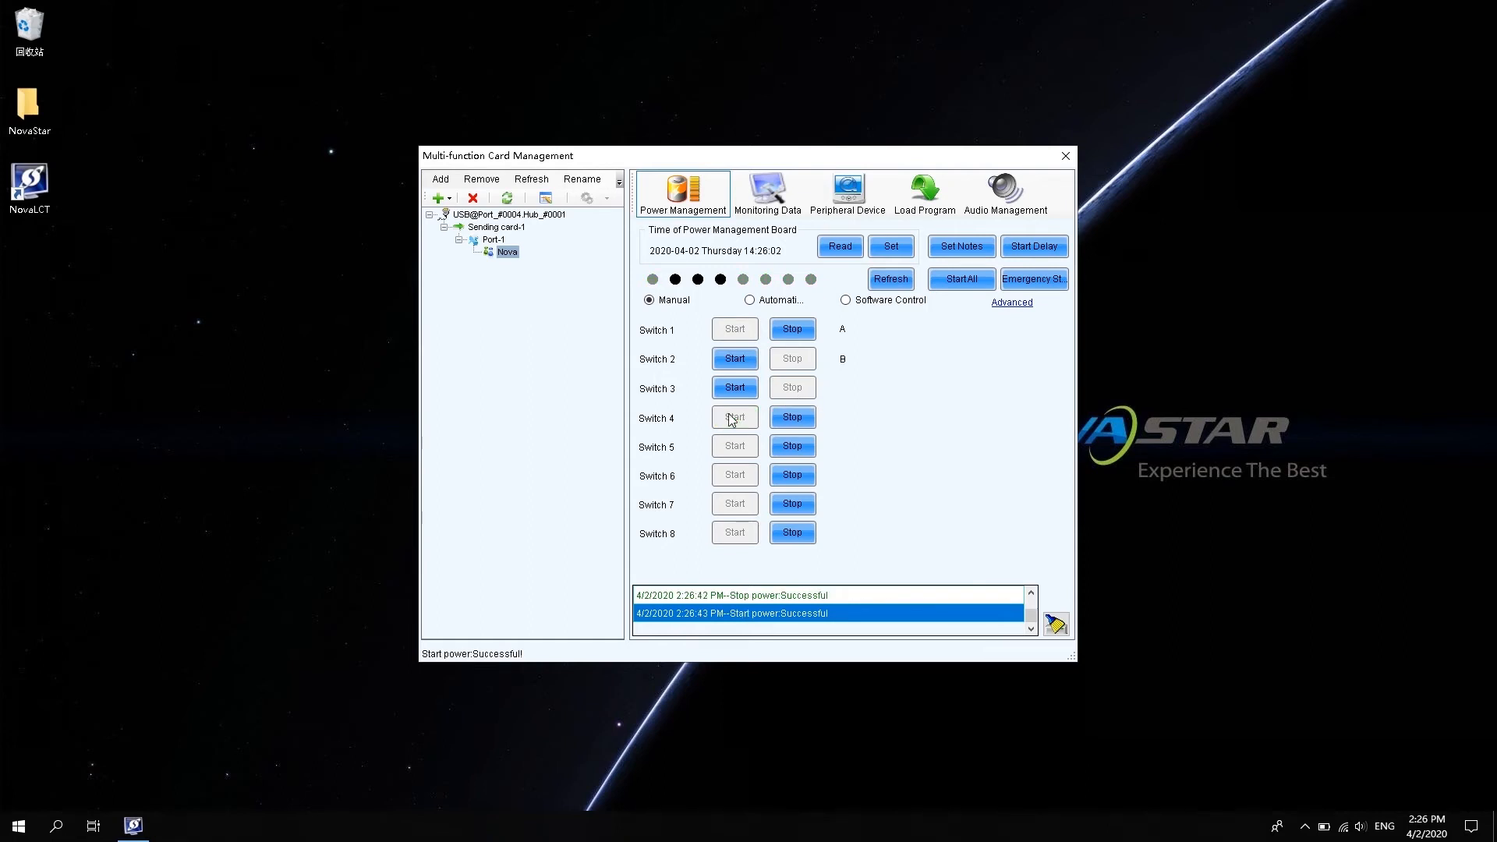
# Send the Automatic-mode switch times to the card, then change power control to Software Control.
pyautogui.click(773, 301)
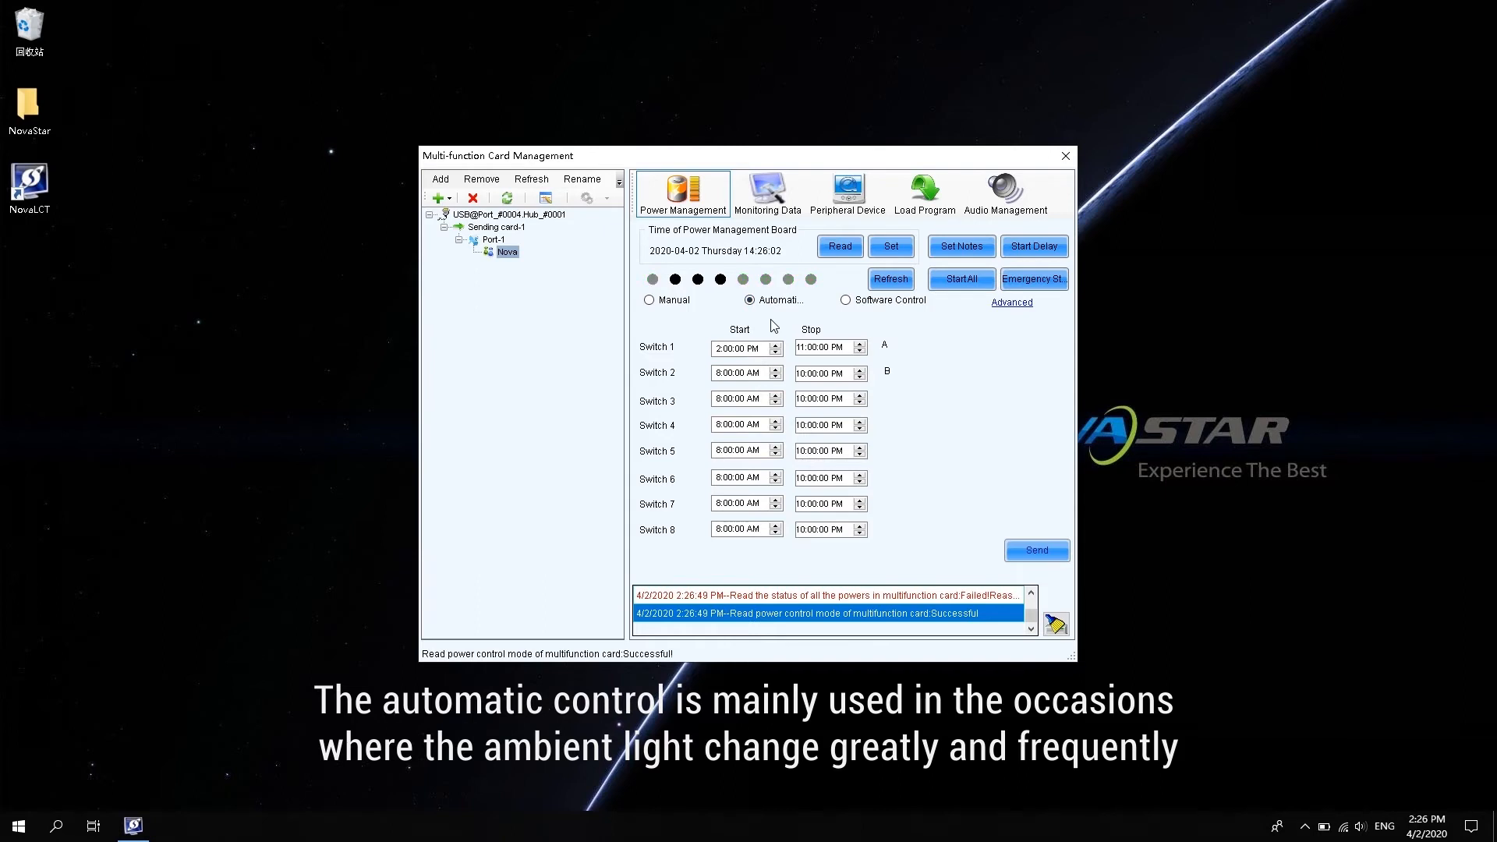
pyautogui.click(741, 349)
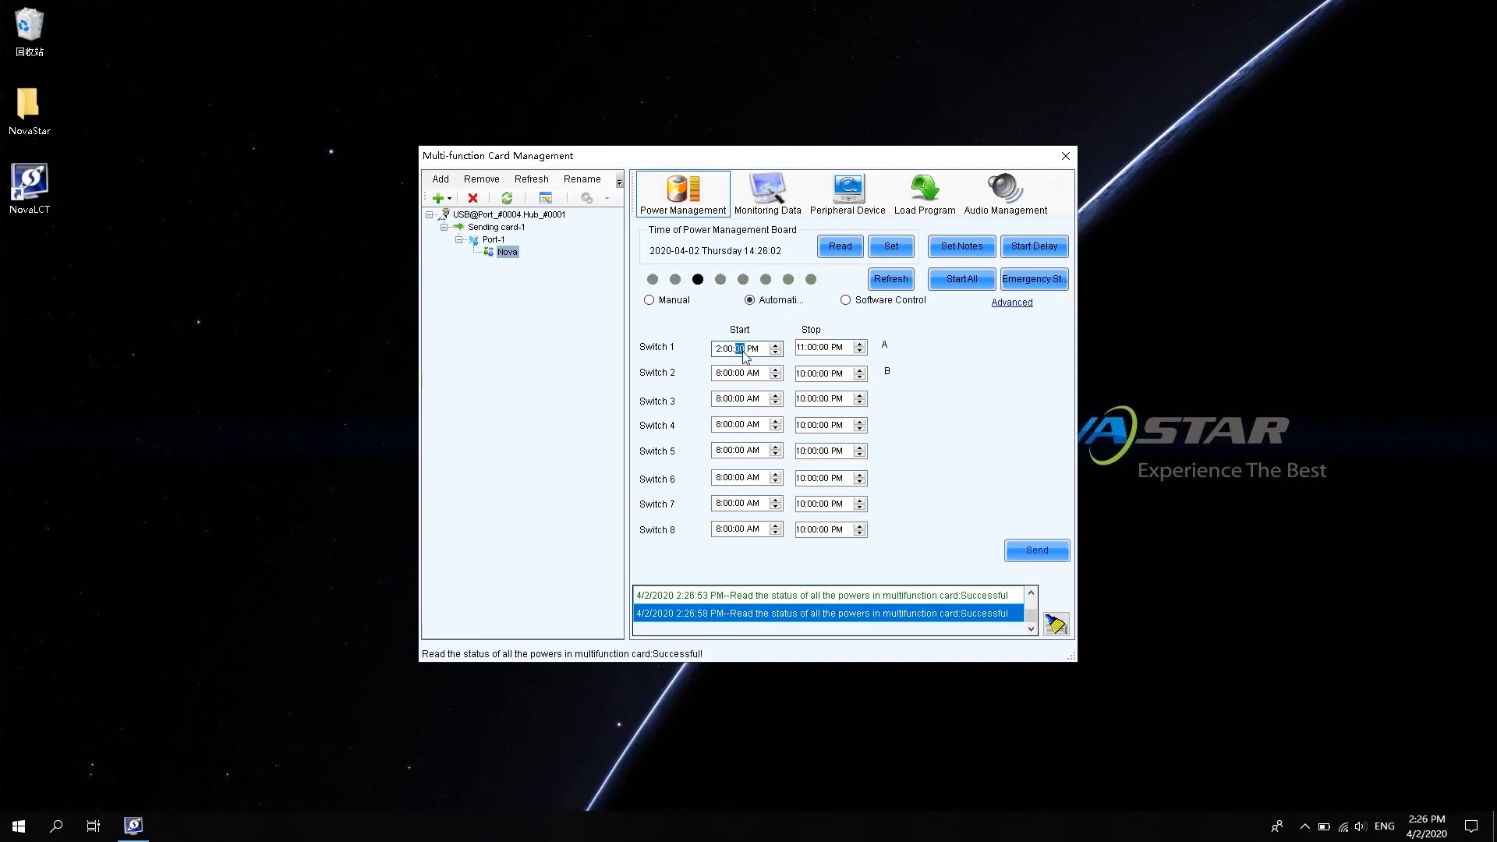
pyautogui.click(809, 350)
pyautogui.click(802, 348)
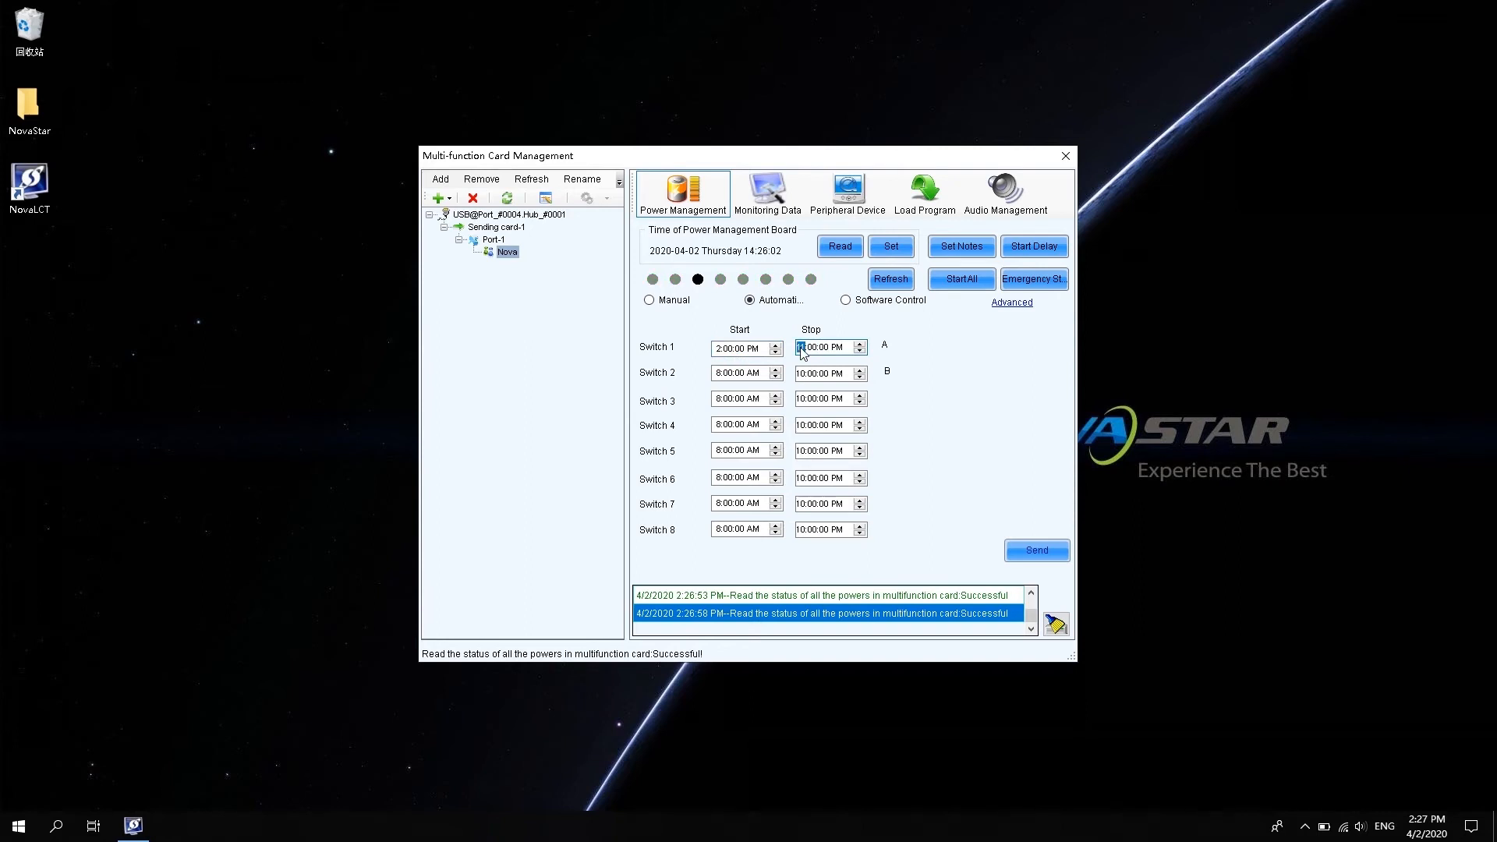
pyautogui.click(717, 349)
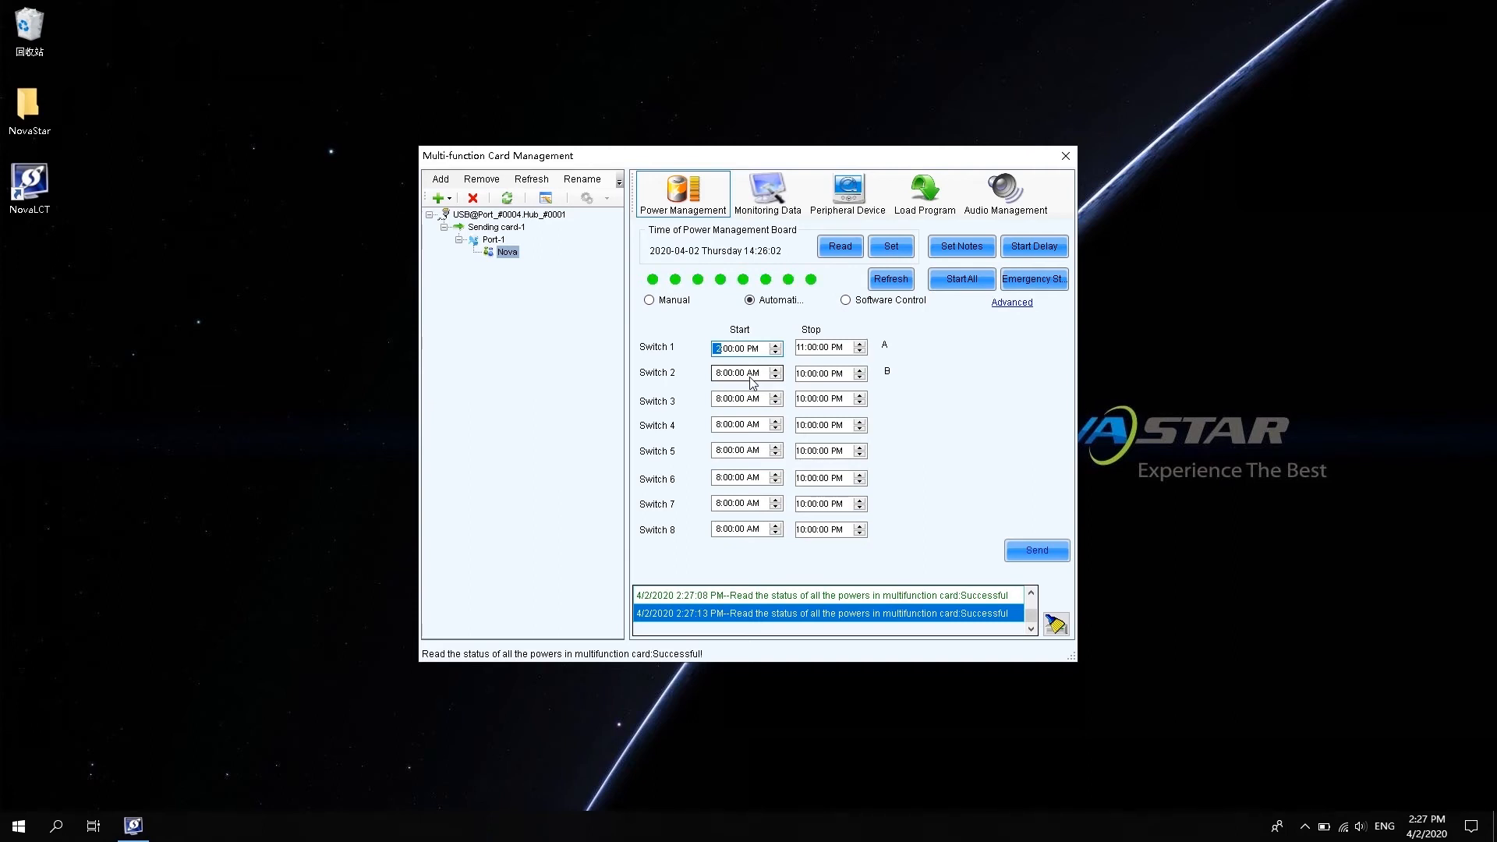
pyautogui.click(1028, 550)
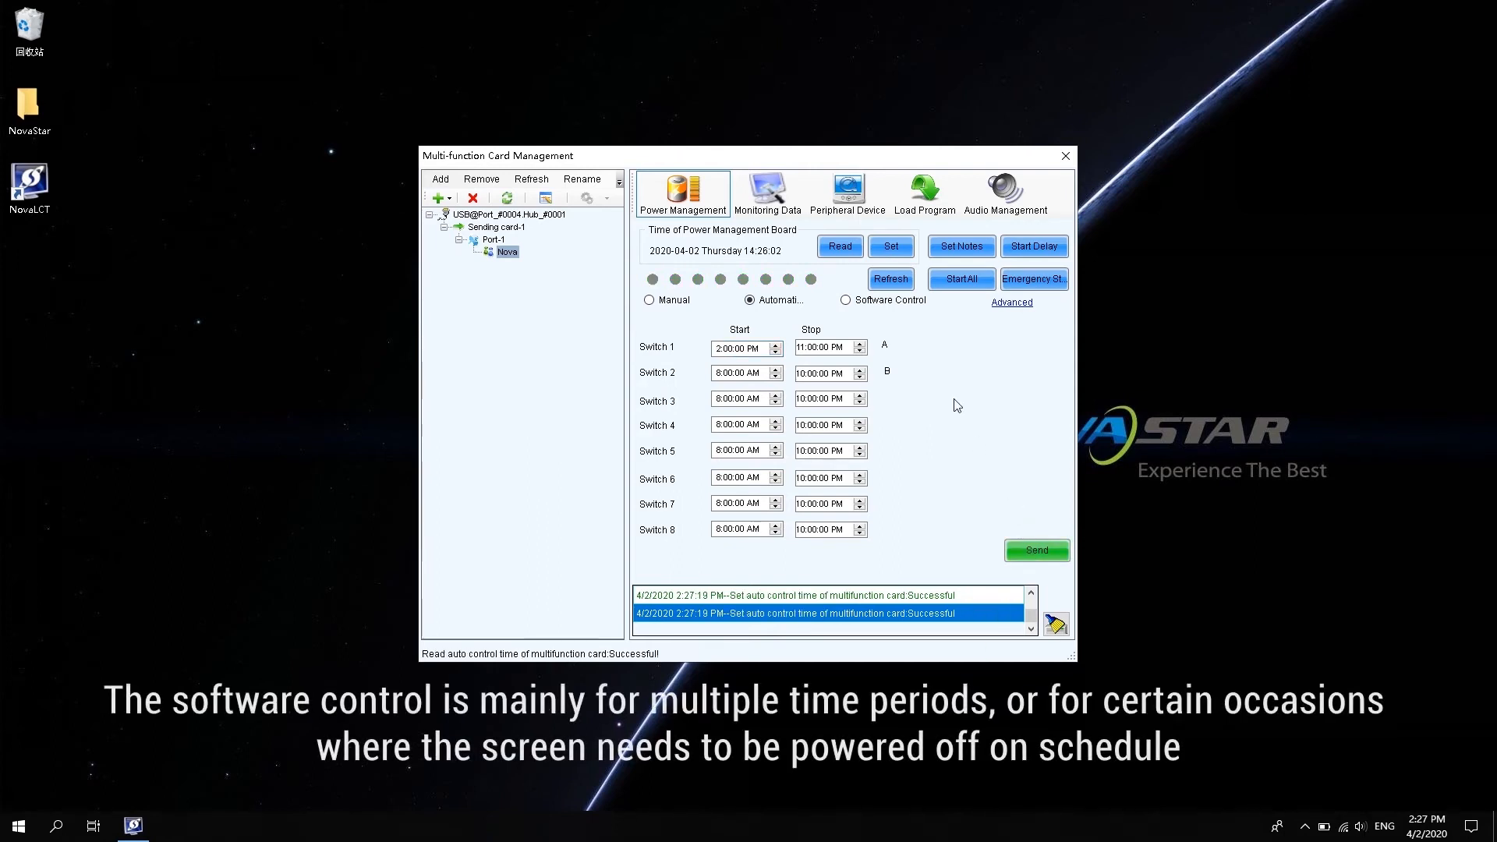
pyautogui.click(875, 302)
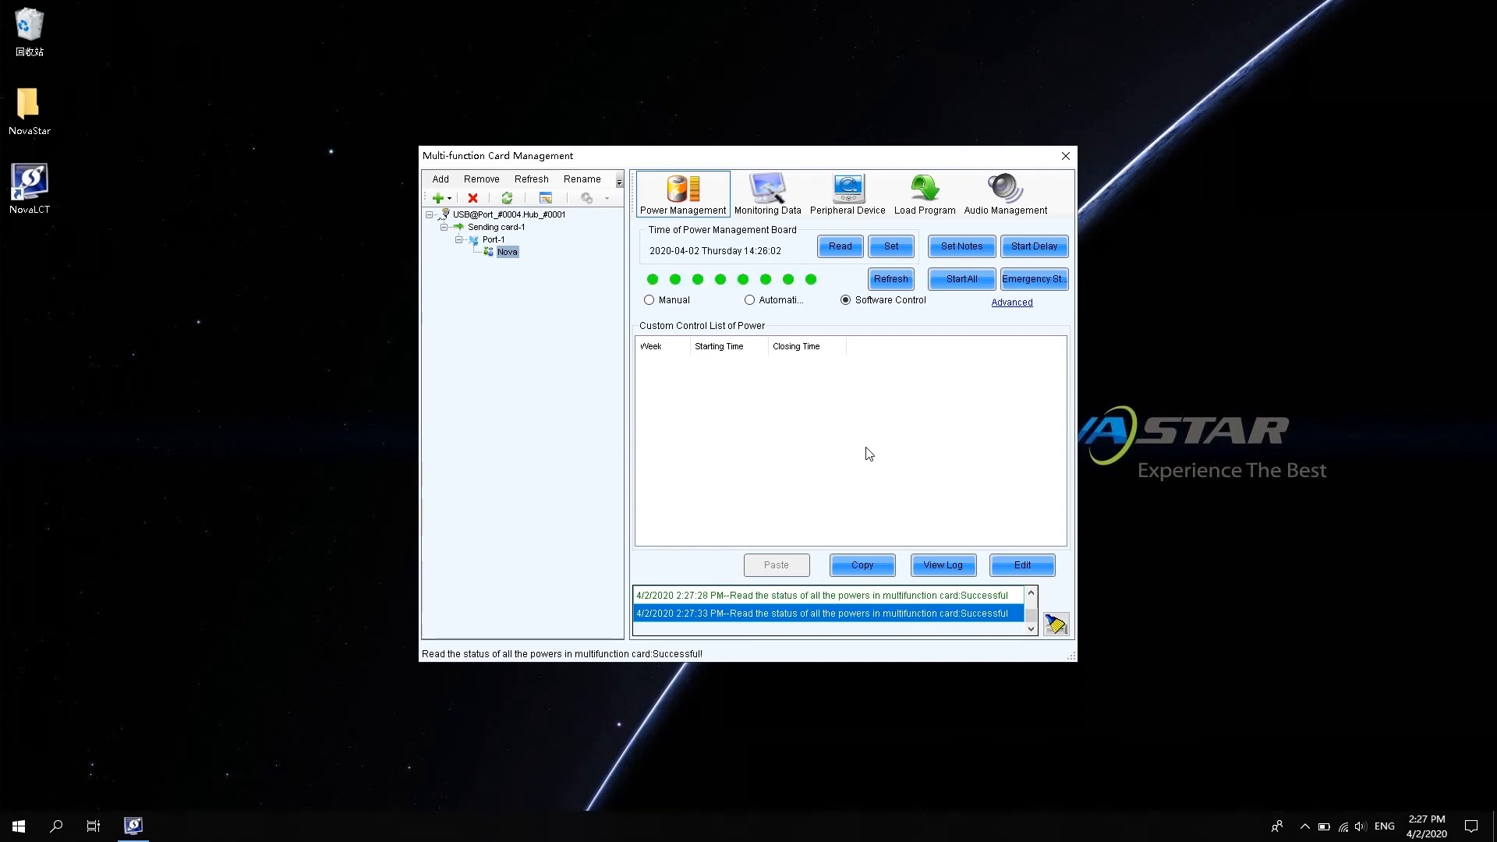
# Add Tuesday entries for Switches 1 and 2 closing at 14:30:38, and apply the custom list.
pyautogui.click(1022, 564)
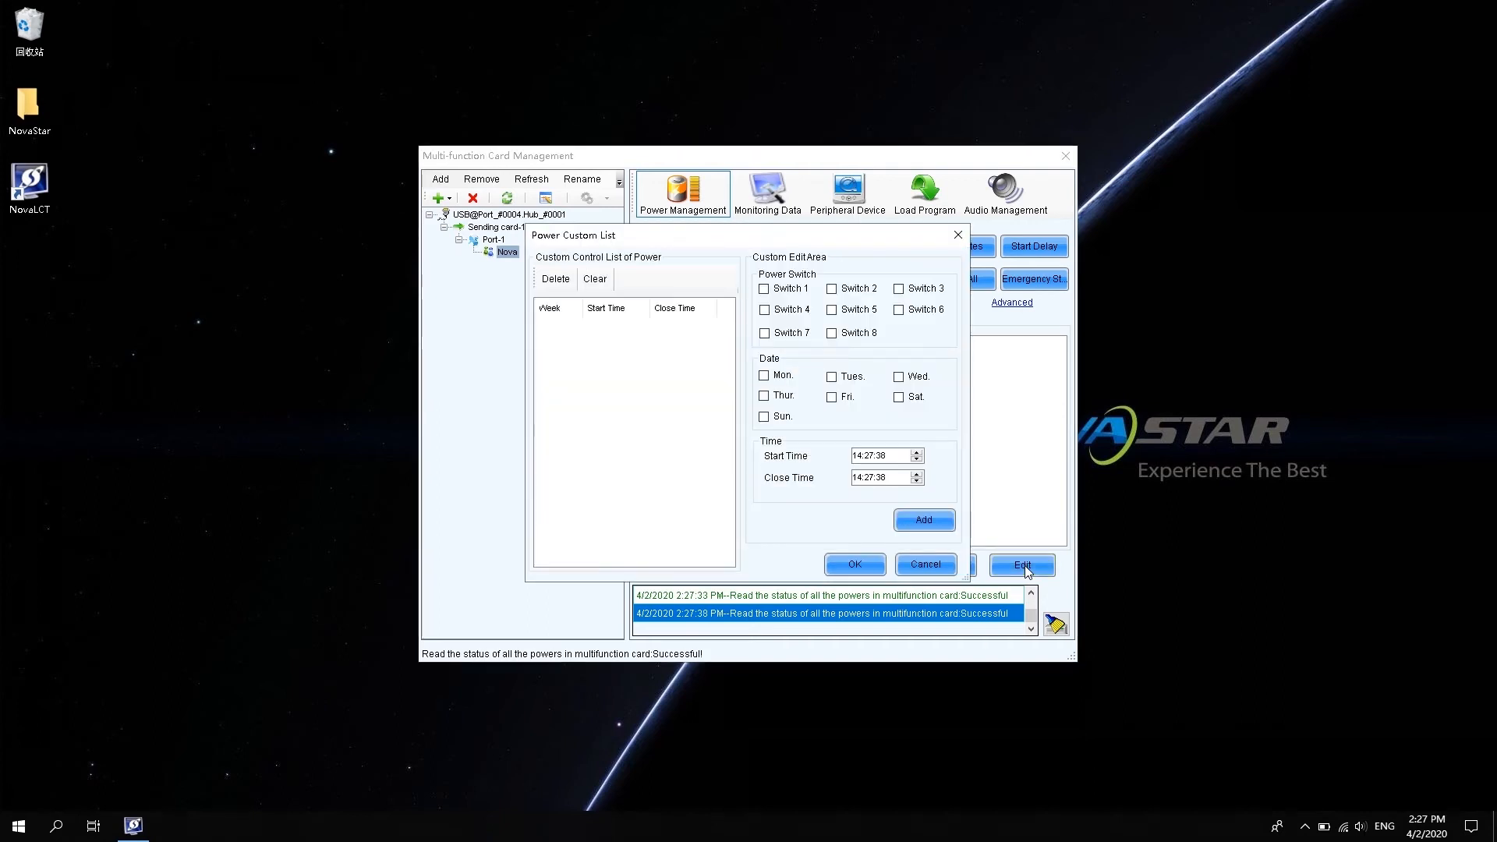
pyautogui.click(765, 290)
pyautogui.click(833, 290)
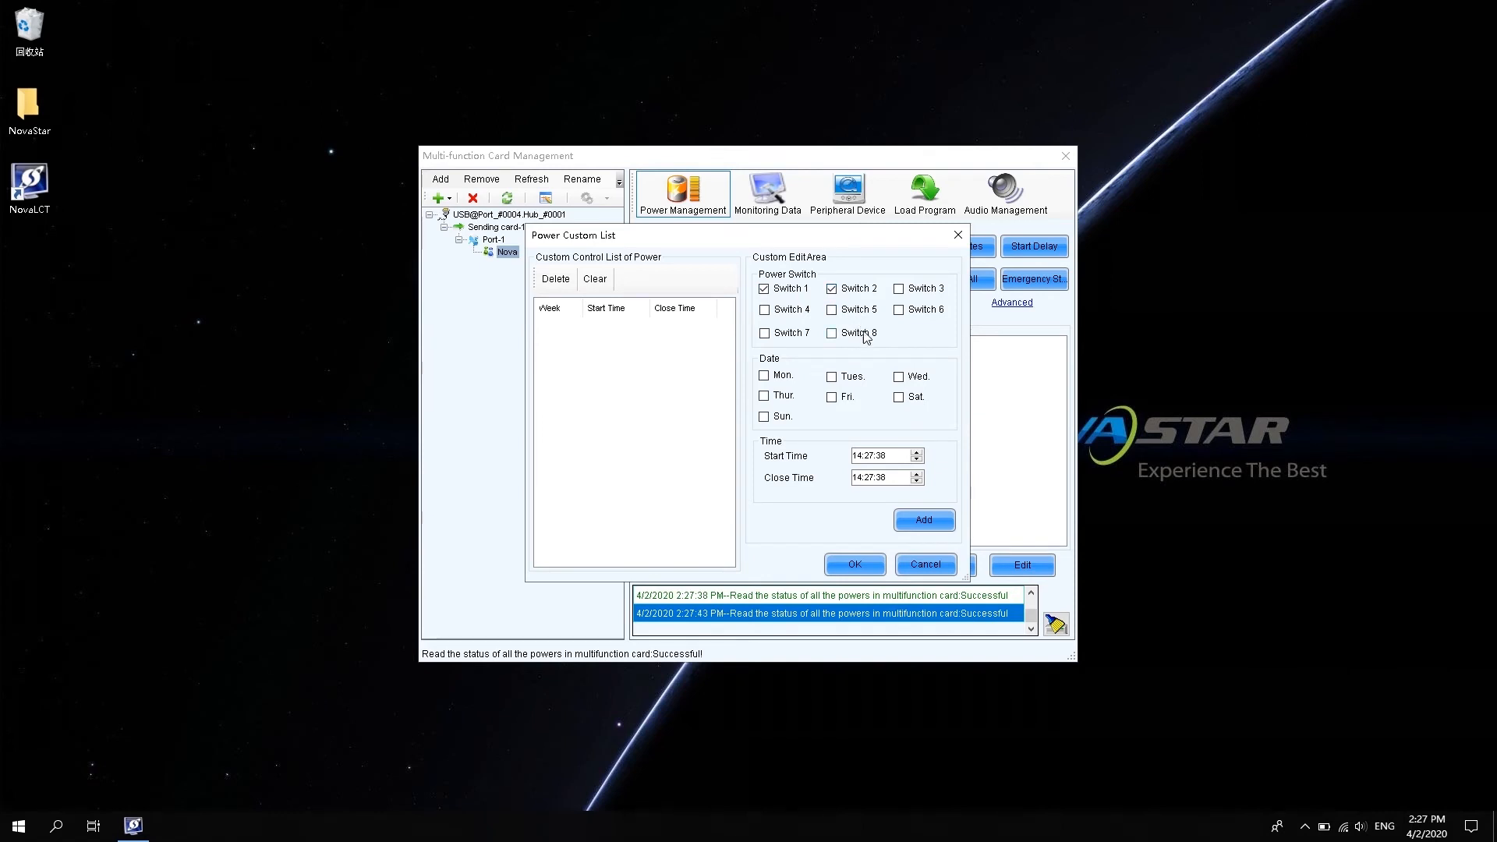
pyautogui.click(832, 377)
pyautogui.click(868, 456)
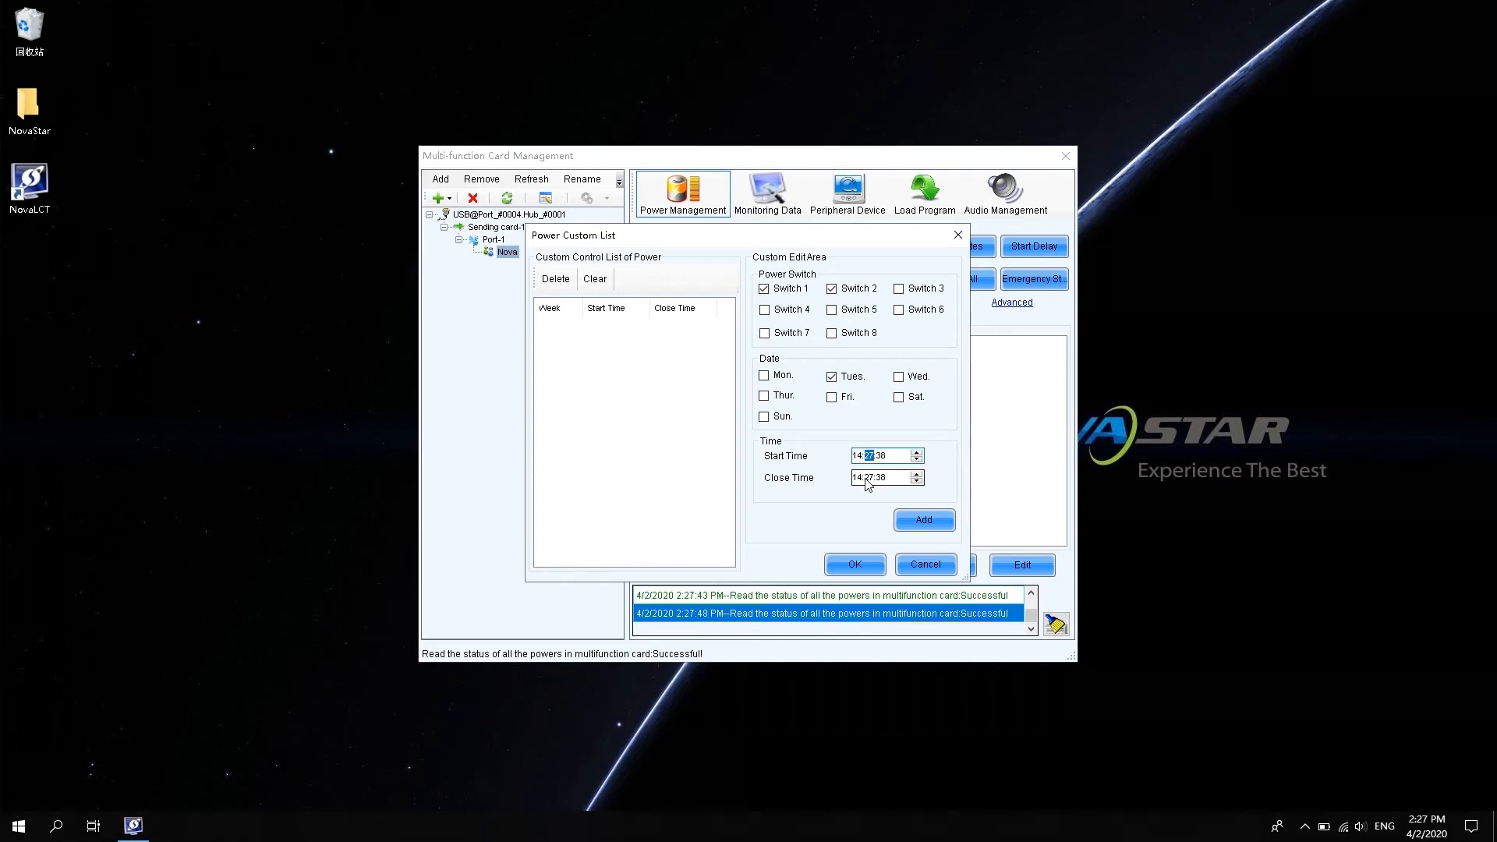
pyautogui.click(868, 478)
pyautogui.click(924, 521)
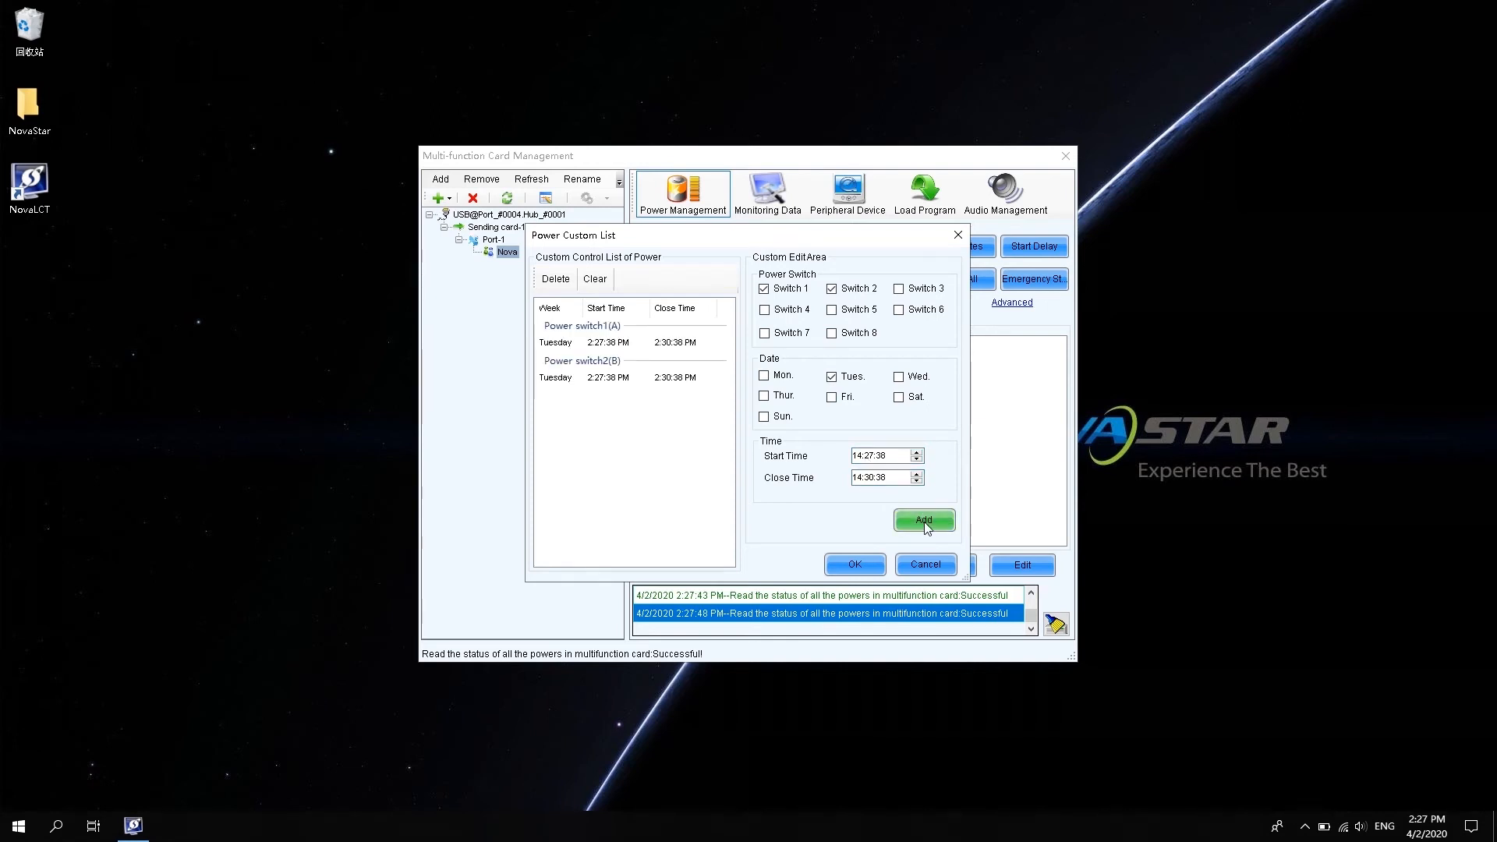
pyautogui.click(852, 564)
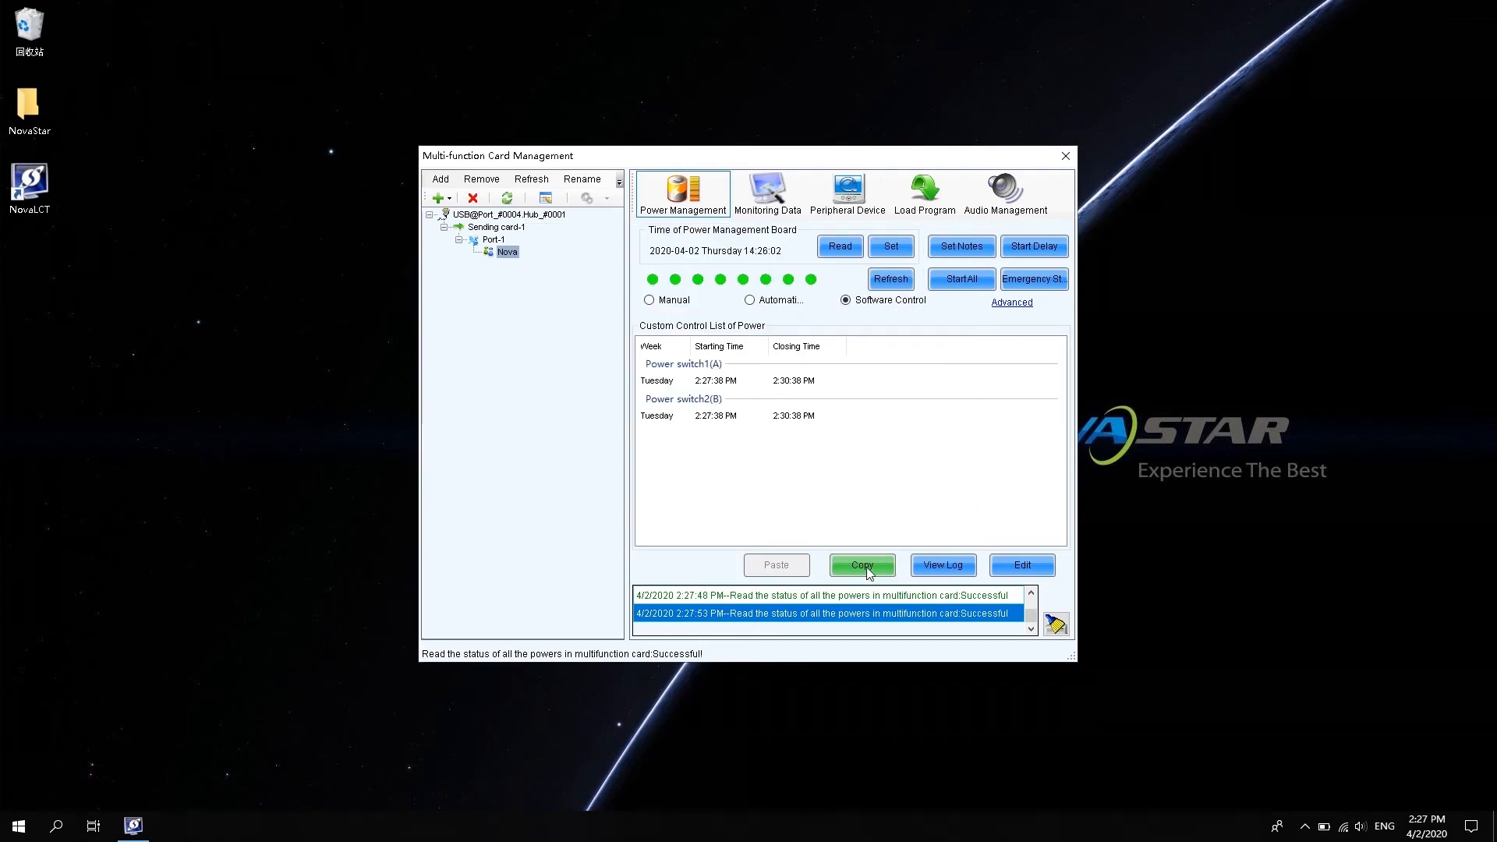
# Check the power operation log, then copy and paste the Tuesday custom power schedule.
pyautogui.click(939, 564)
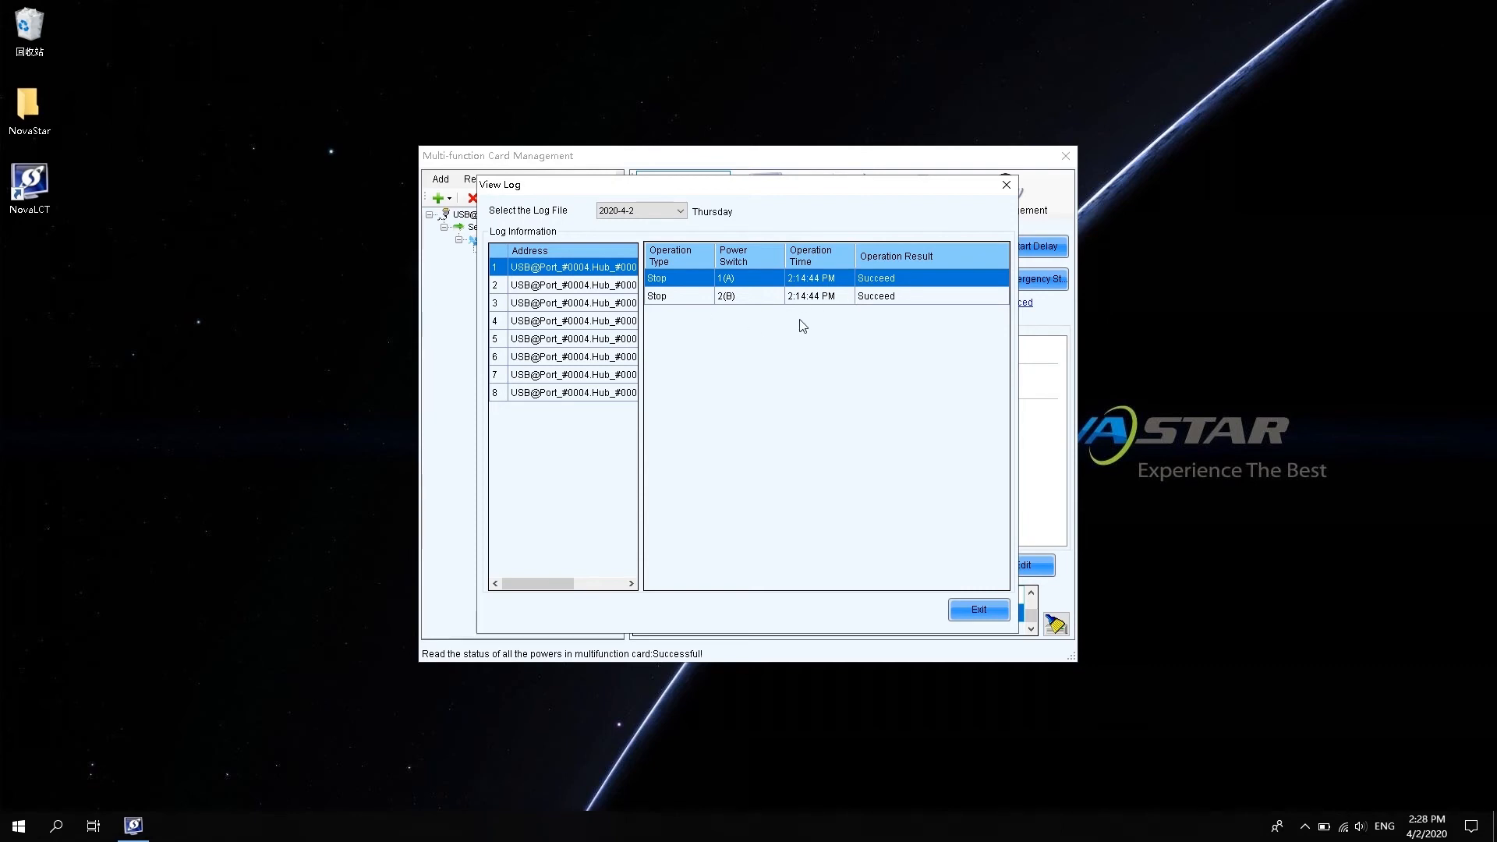
pyautogui.click(971, 615)
pyautogui.click(881, 574)
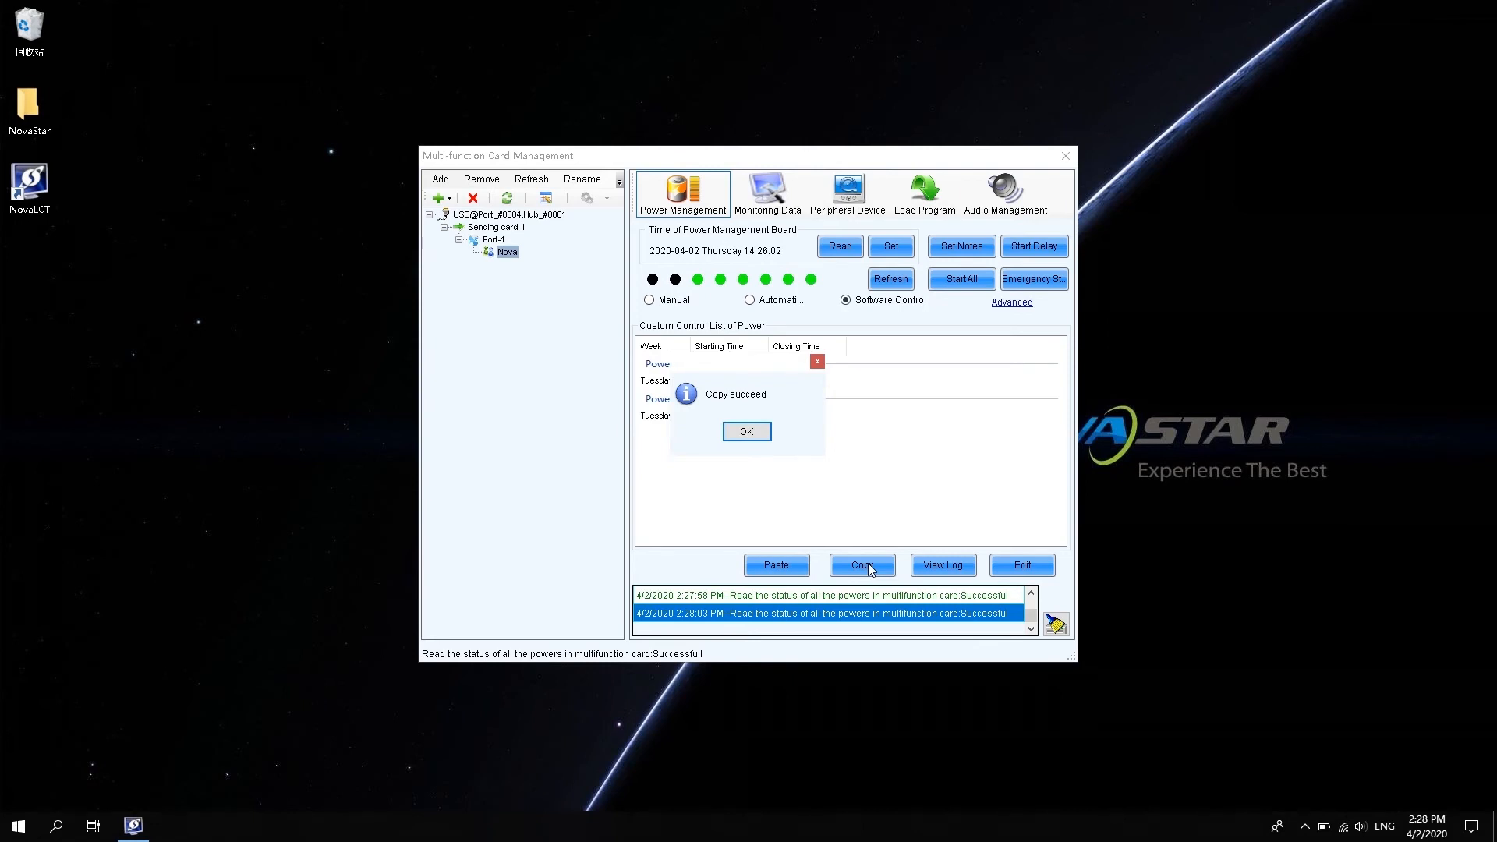
pyautogui.click(756, 431)
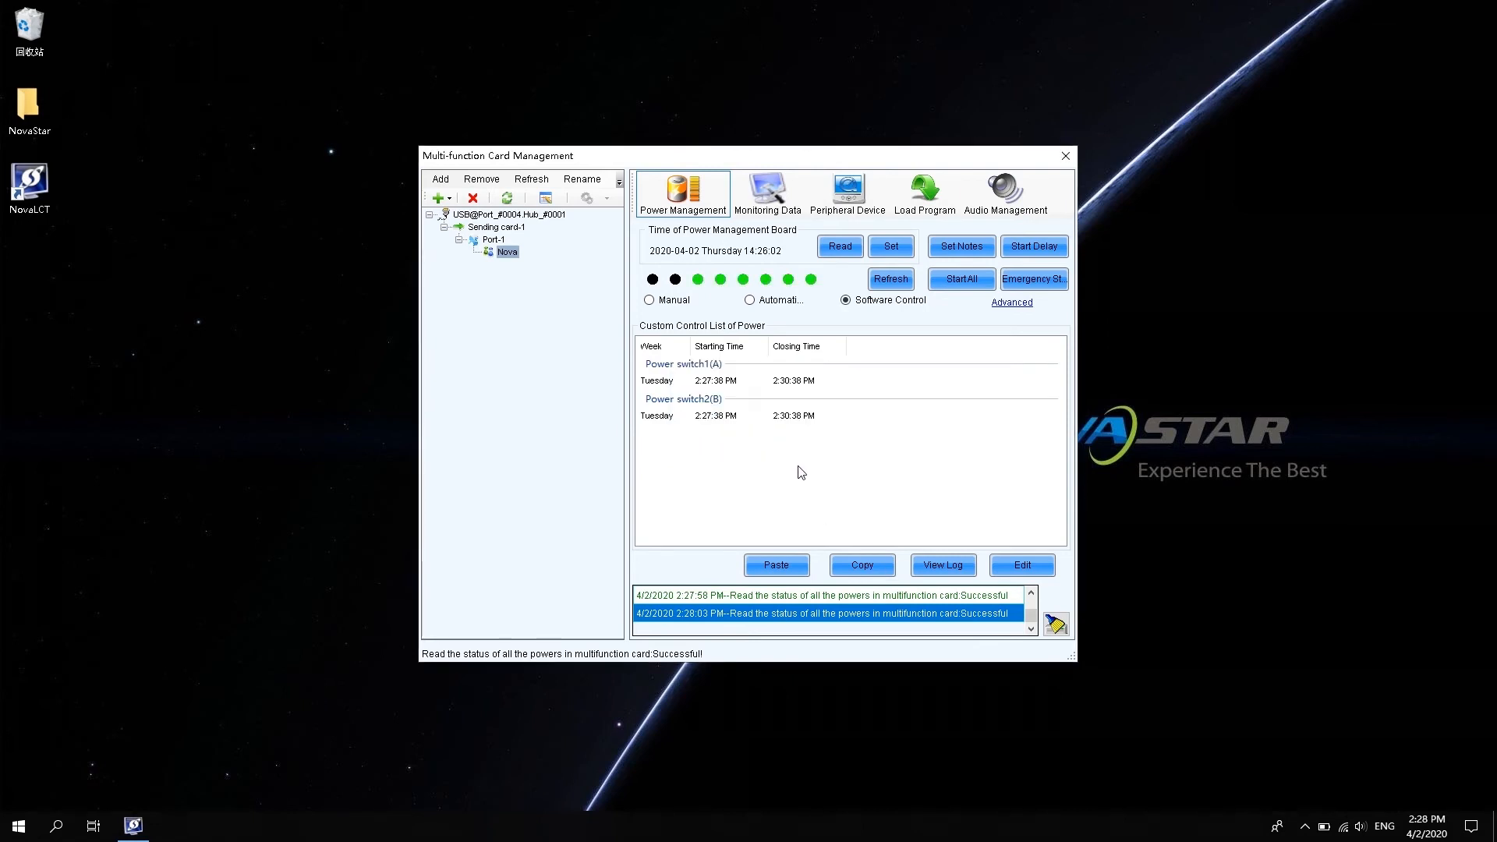
pyautogui.click(806, 577)
# Review the Nova card's onboard temperature, humidity and voltage readings, then show its peripheral device settings.
pyautogui.click(769, 192)
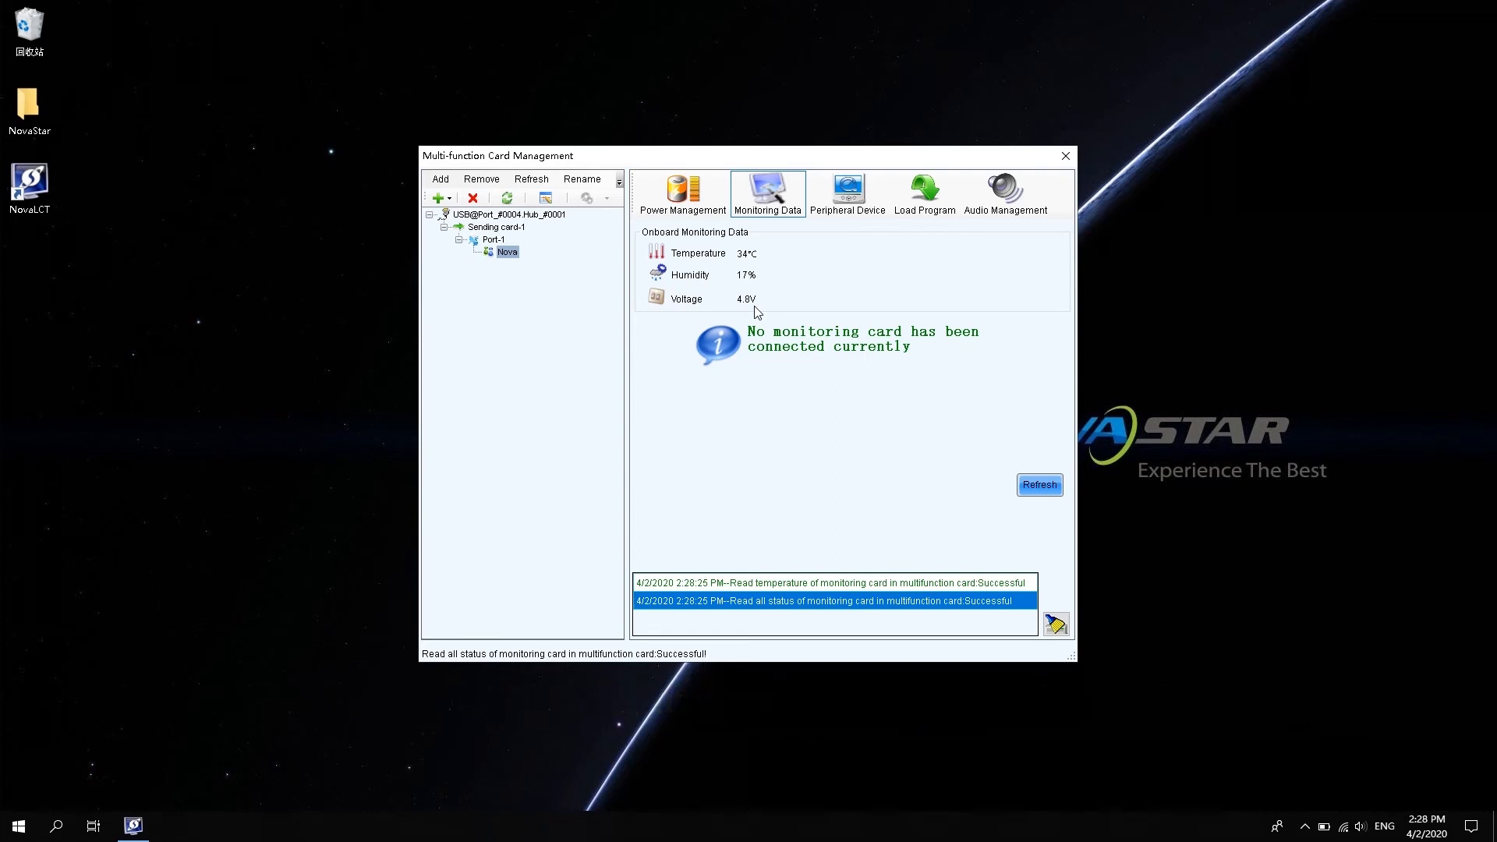
pyautogui.click(858, 195)
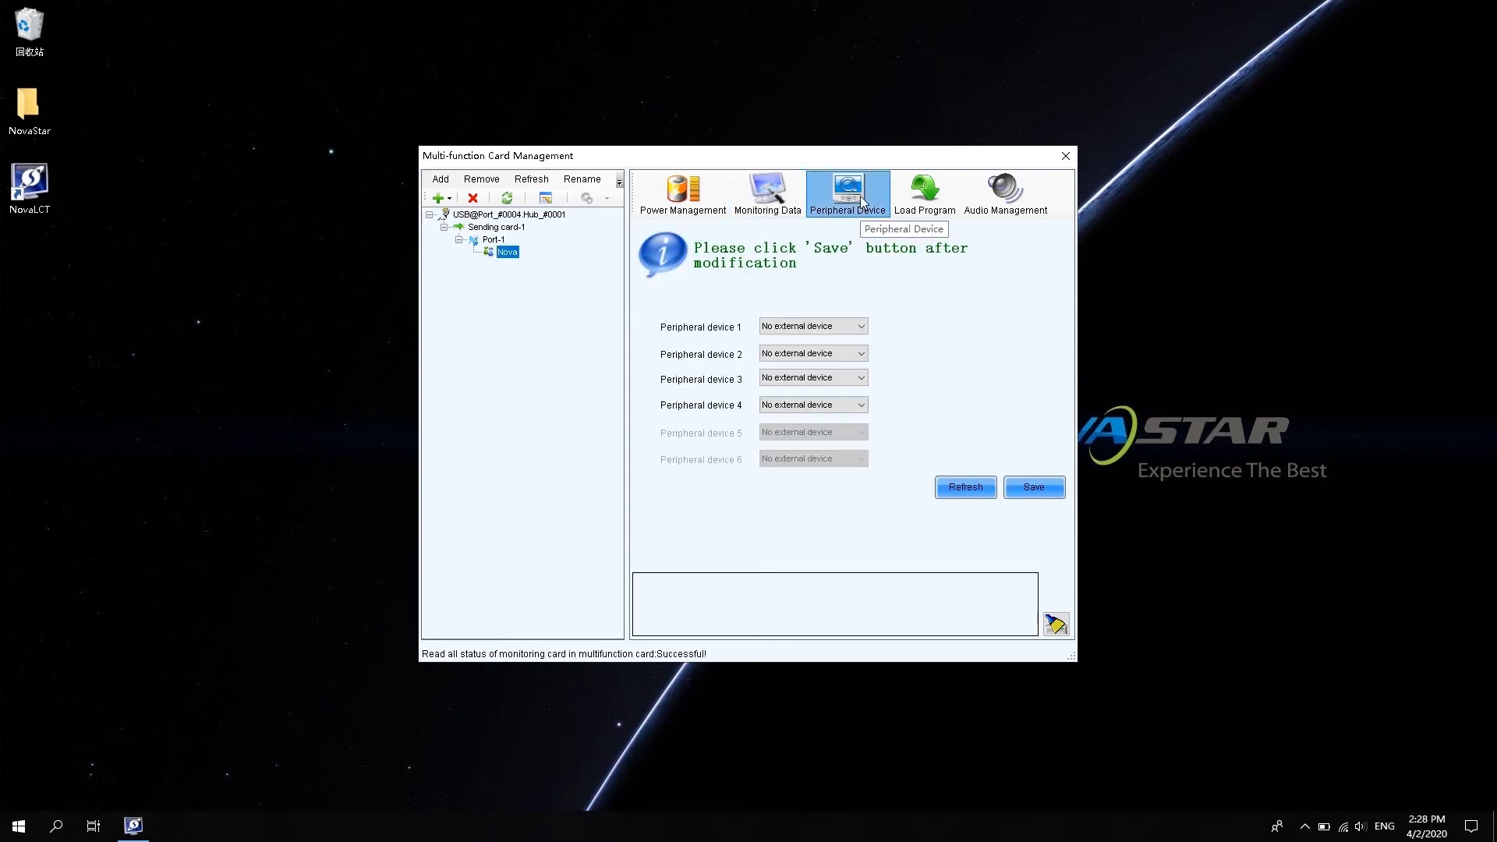
# Set peripheral device 1 to Light sensor (reading 2 lux), leave devices 2–4 unused, and save.
pyautogui.click(809, 328)
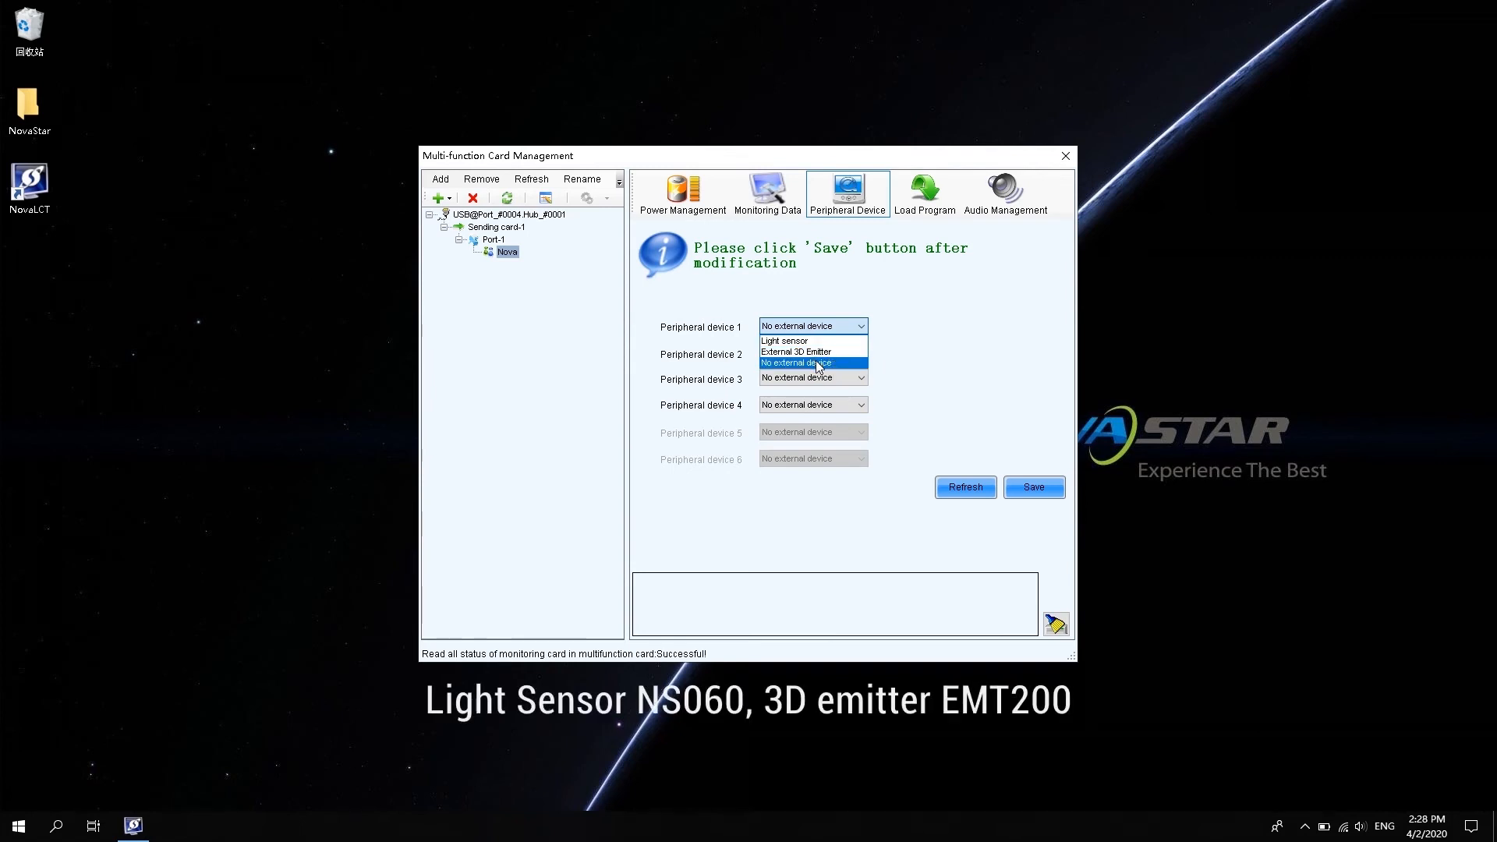
pyautogui.click(813, 341)
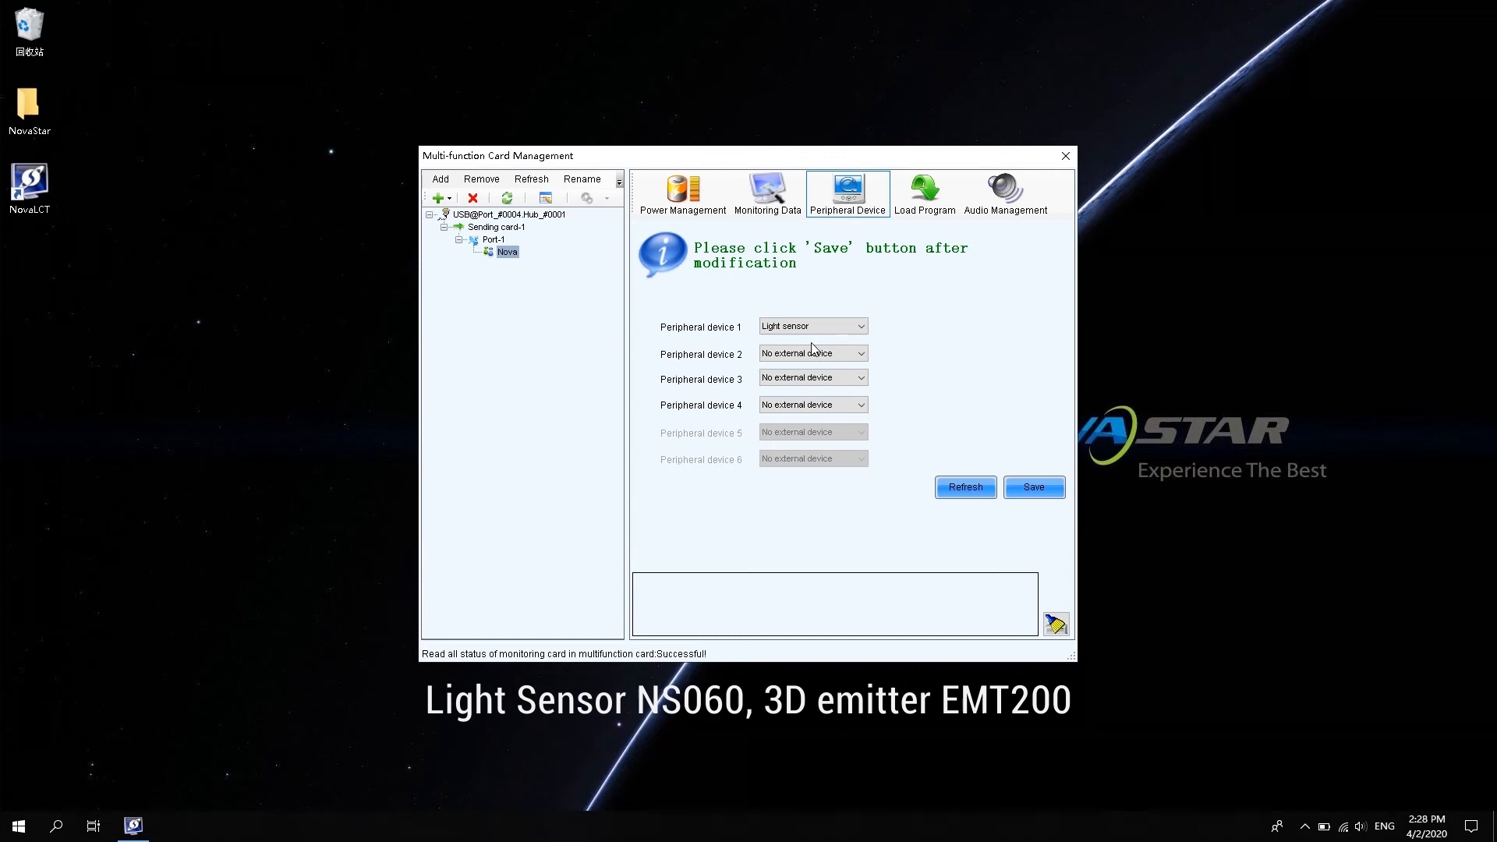
pyautogui.click(795, 354)
pyautogui.click(795, 355)
pyautogui.click(823, 404)
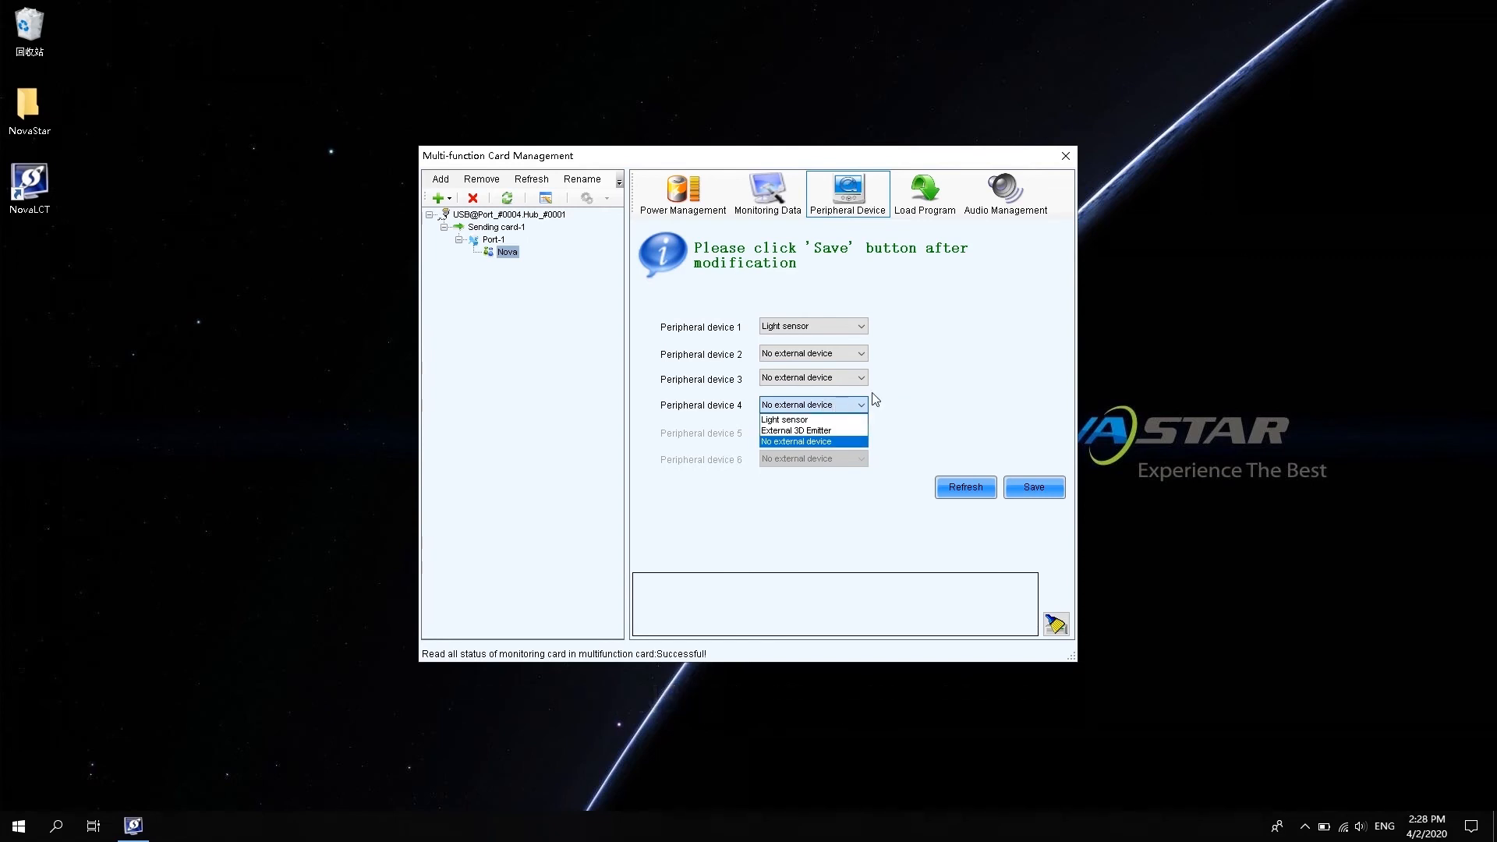
pyautogui.click(979, 498)
pyautogui.click(967, 485)
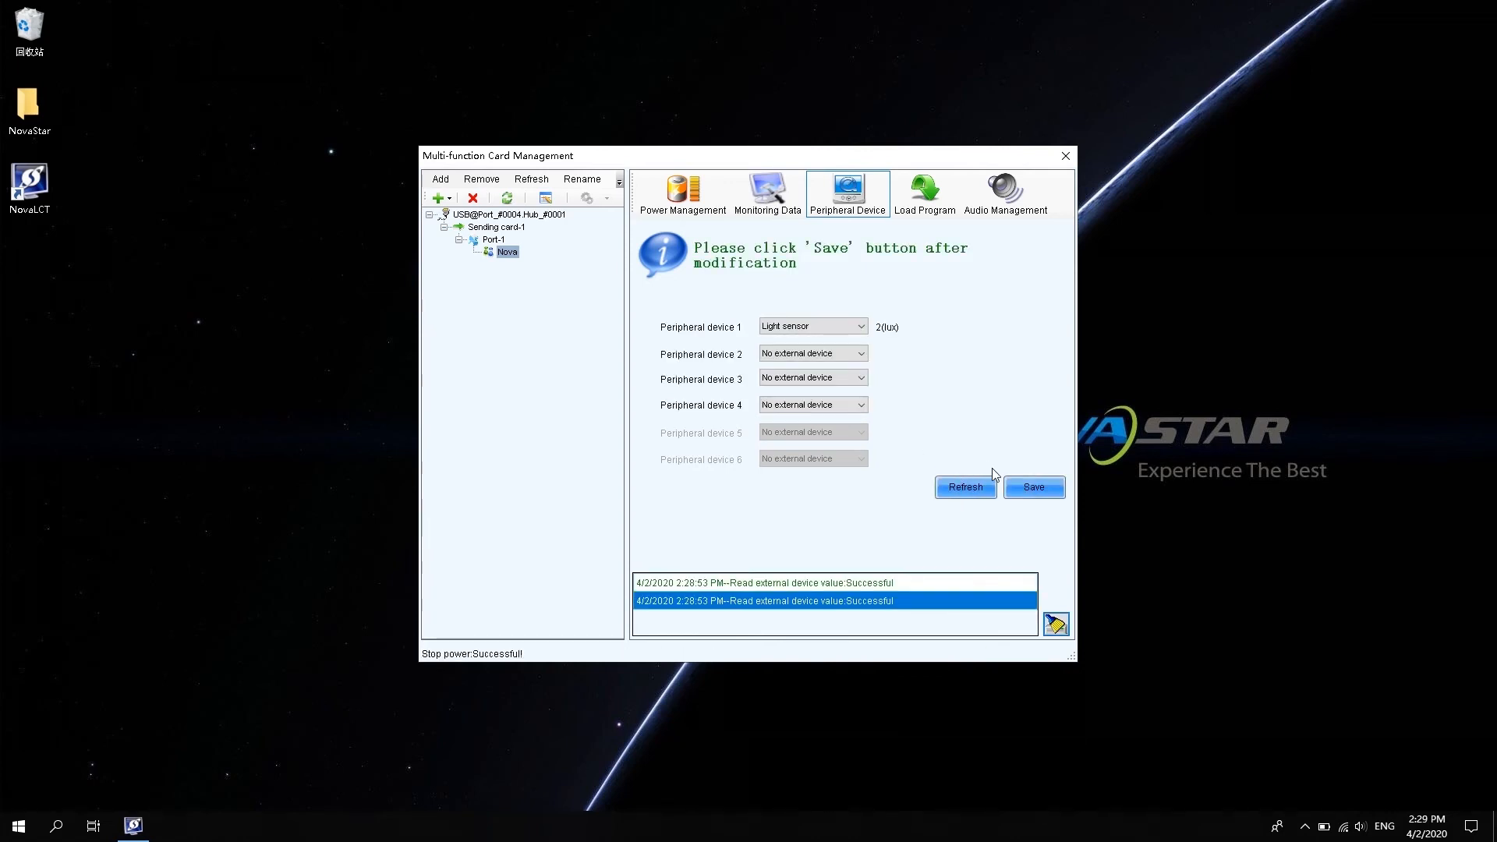
pyautogui.click(1028, 485)
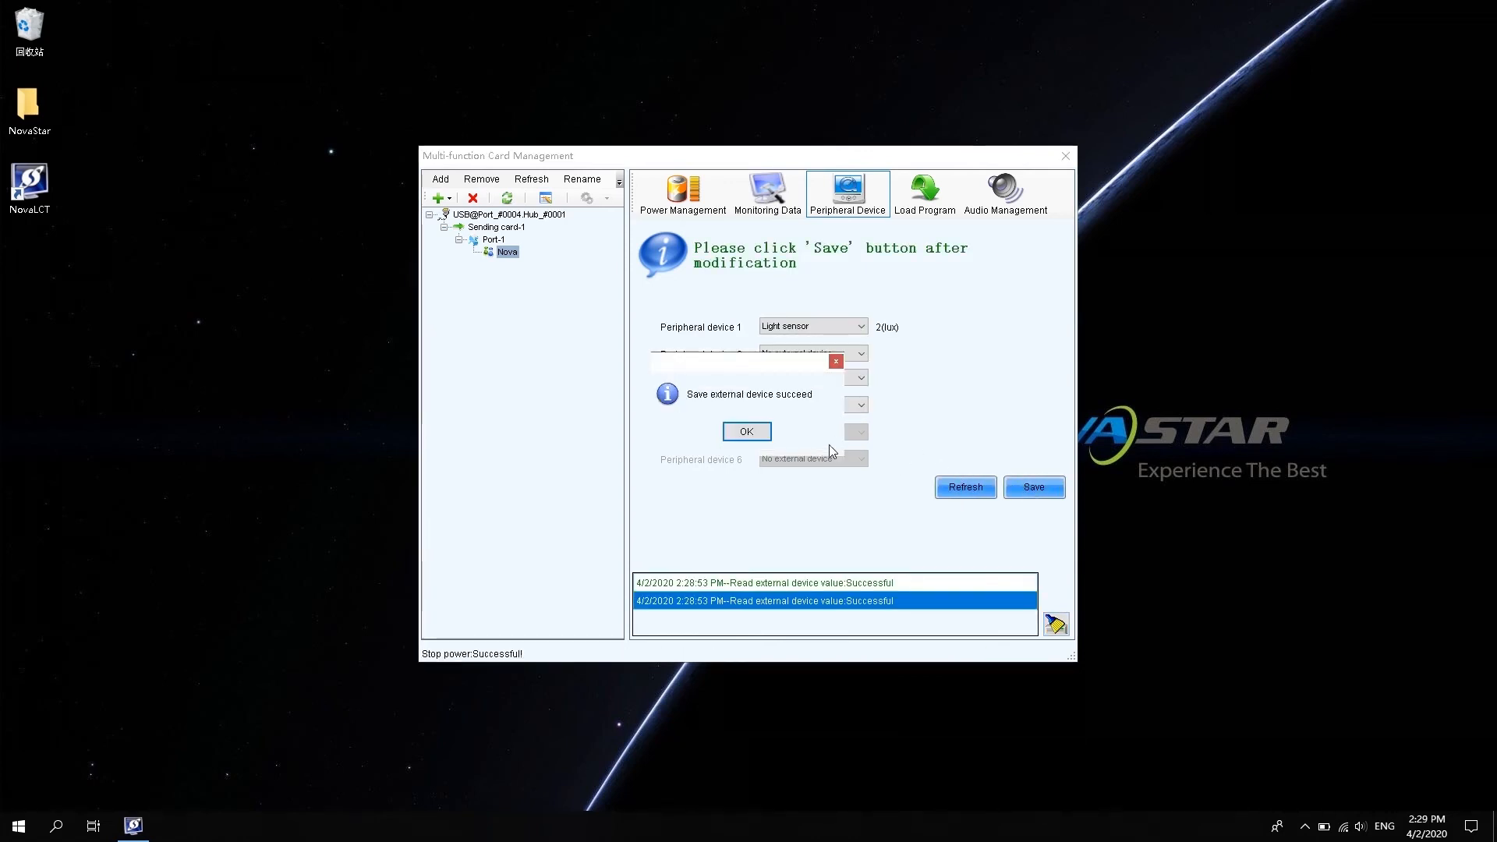
pyautogui.click(759, 434)
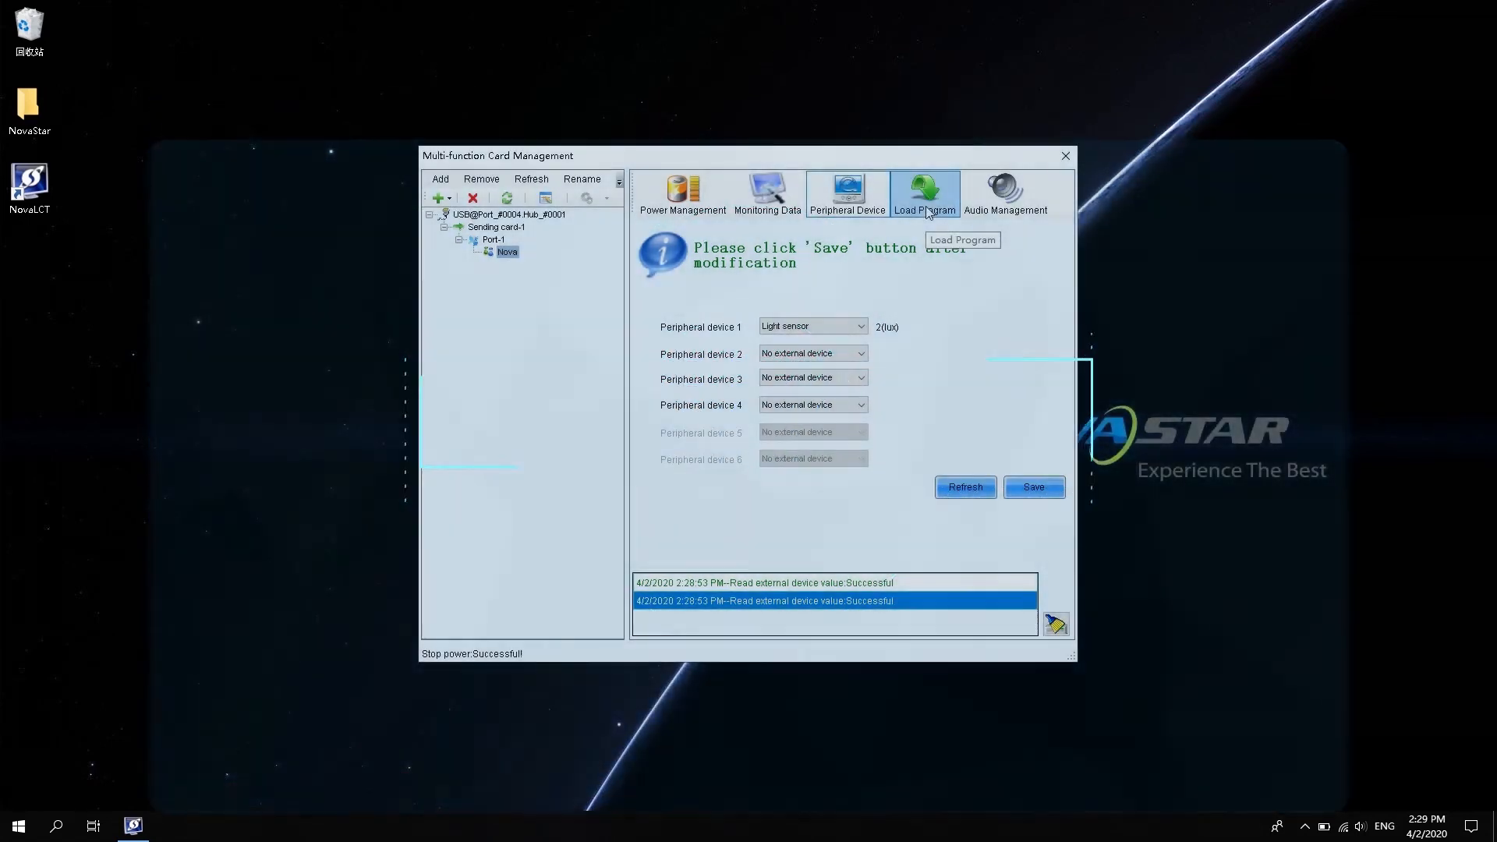
# Choose the NovaStar > Data_FuncCard V4.4.2.0 folder as the FPGA program source.
pyautogui.click(928, 211)
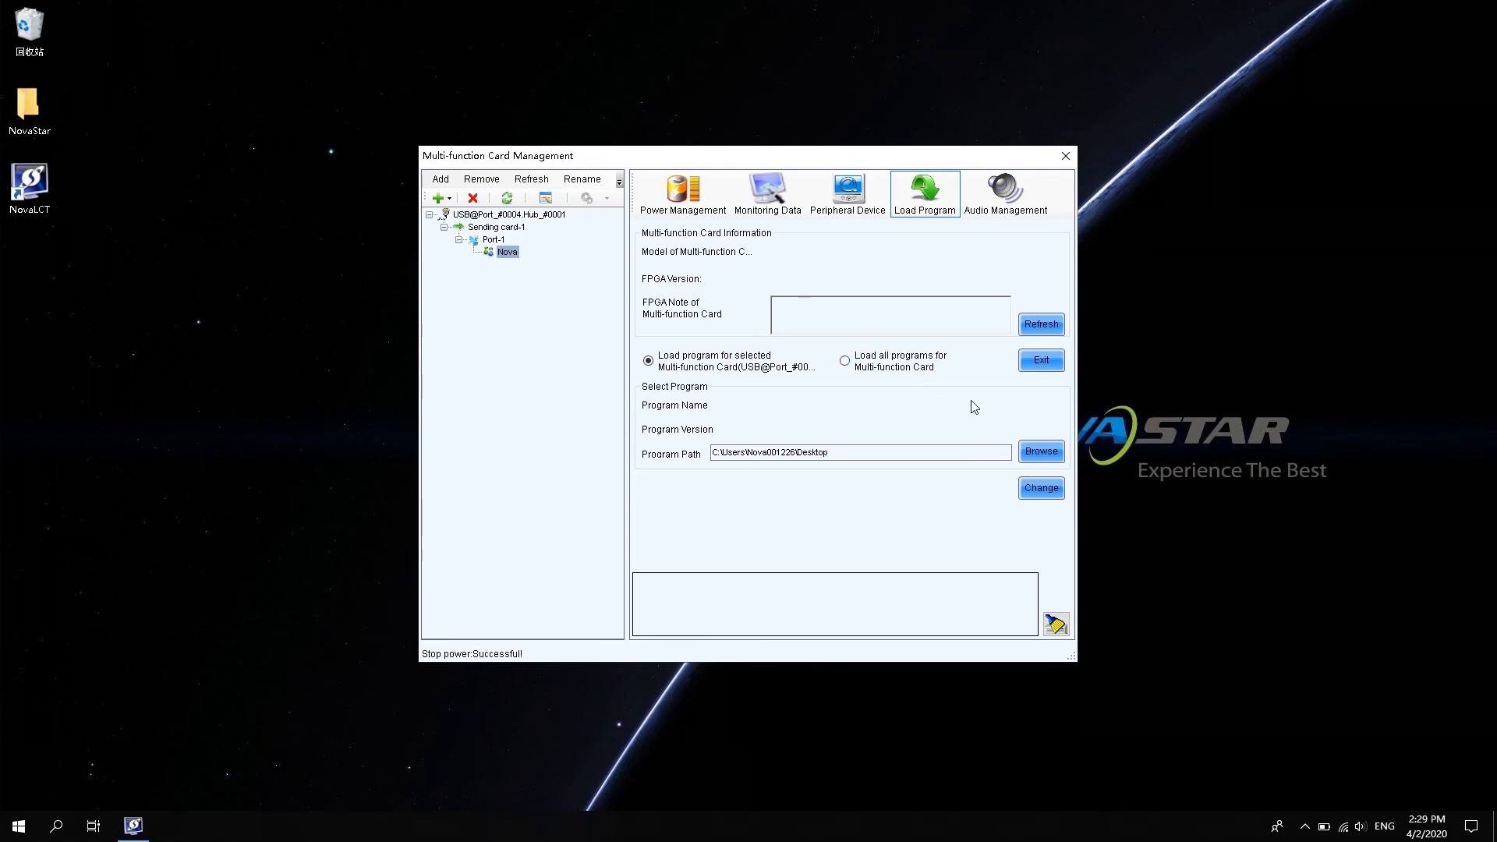
pyautogui.click(1039, 453)
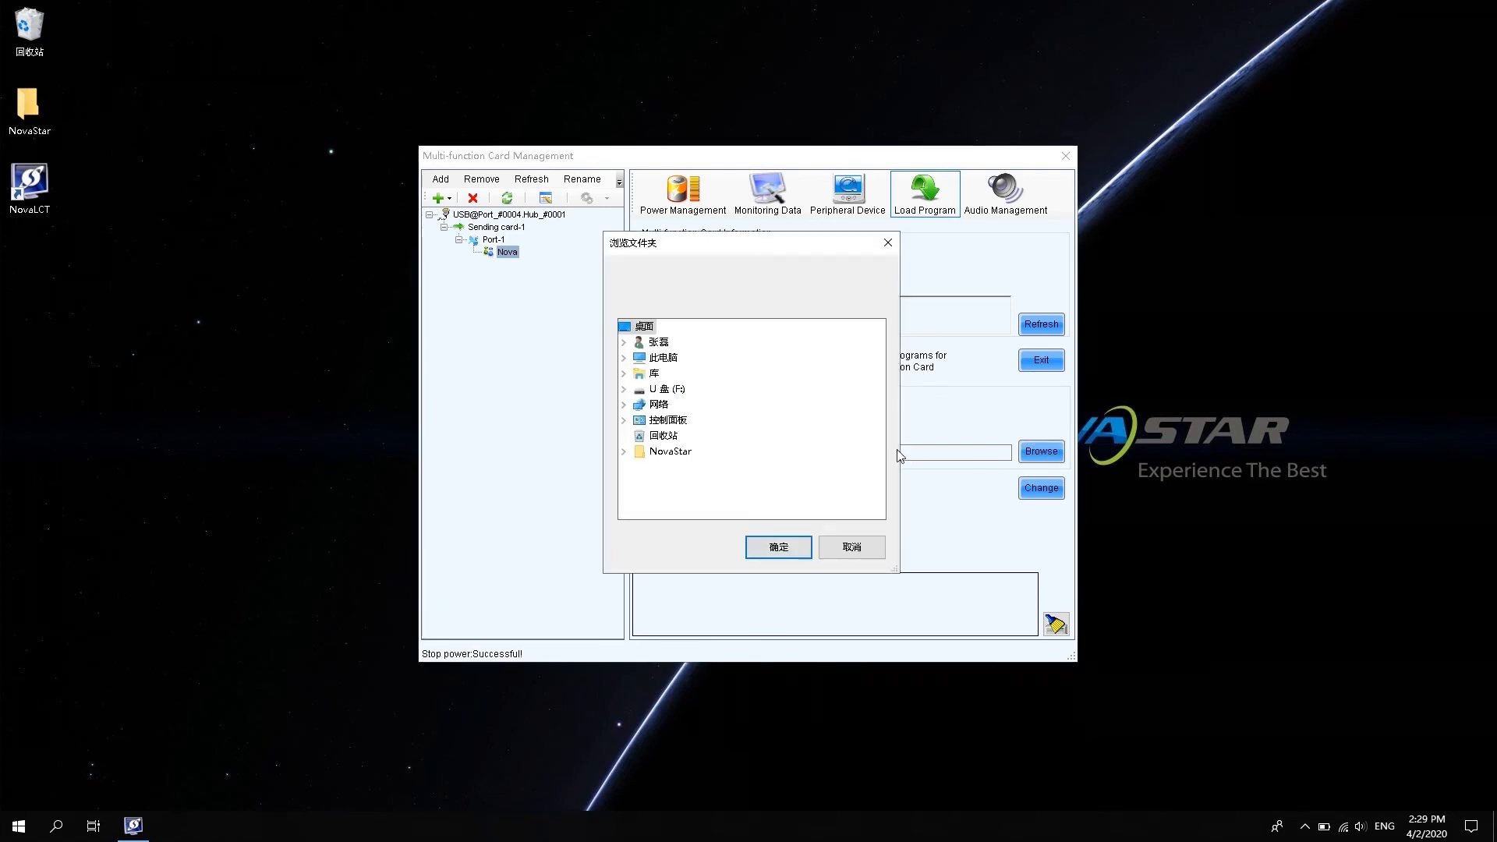
pyautogui.click(671, 451)
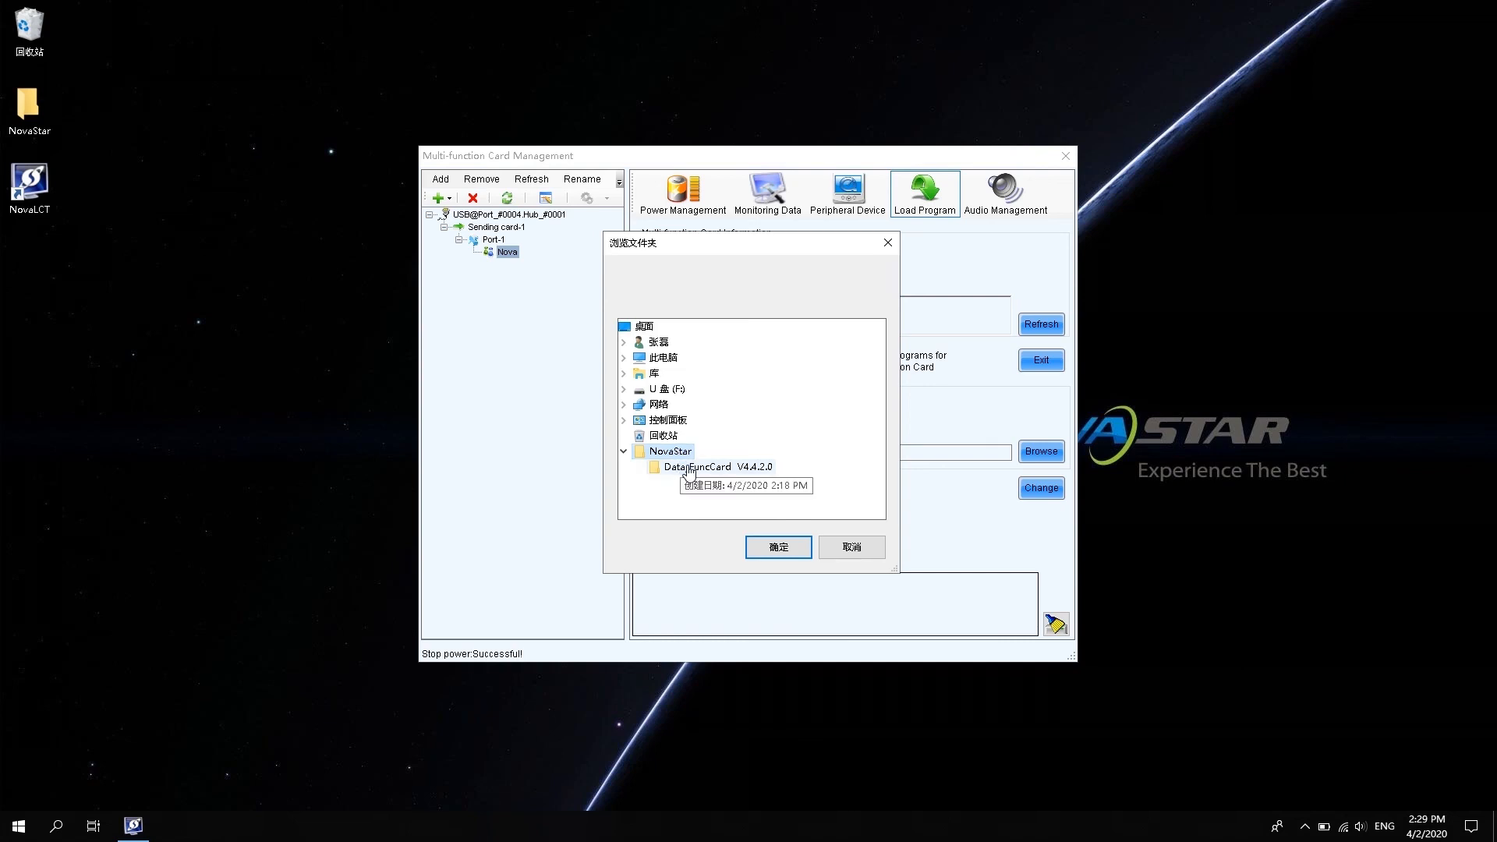
pyautogui.click(689, 470)
pyautogui.click(790, 551)
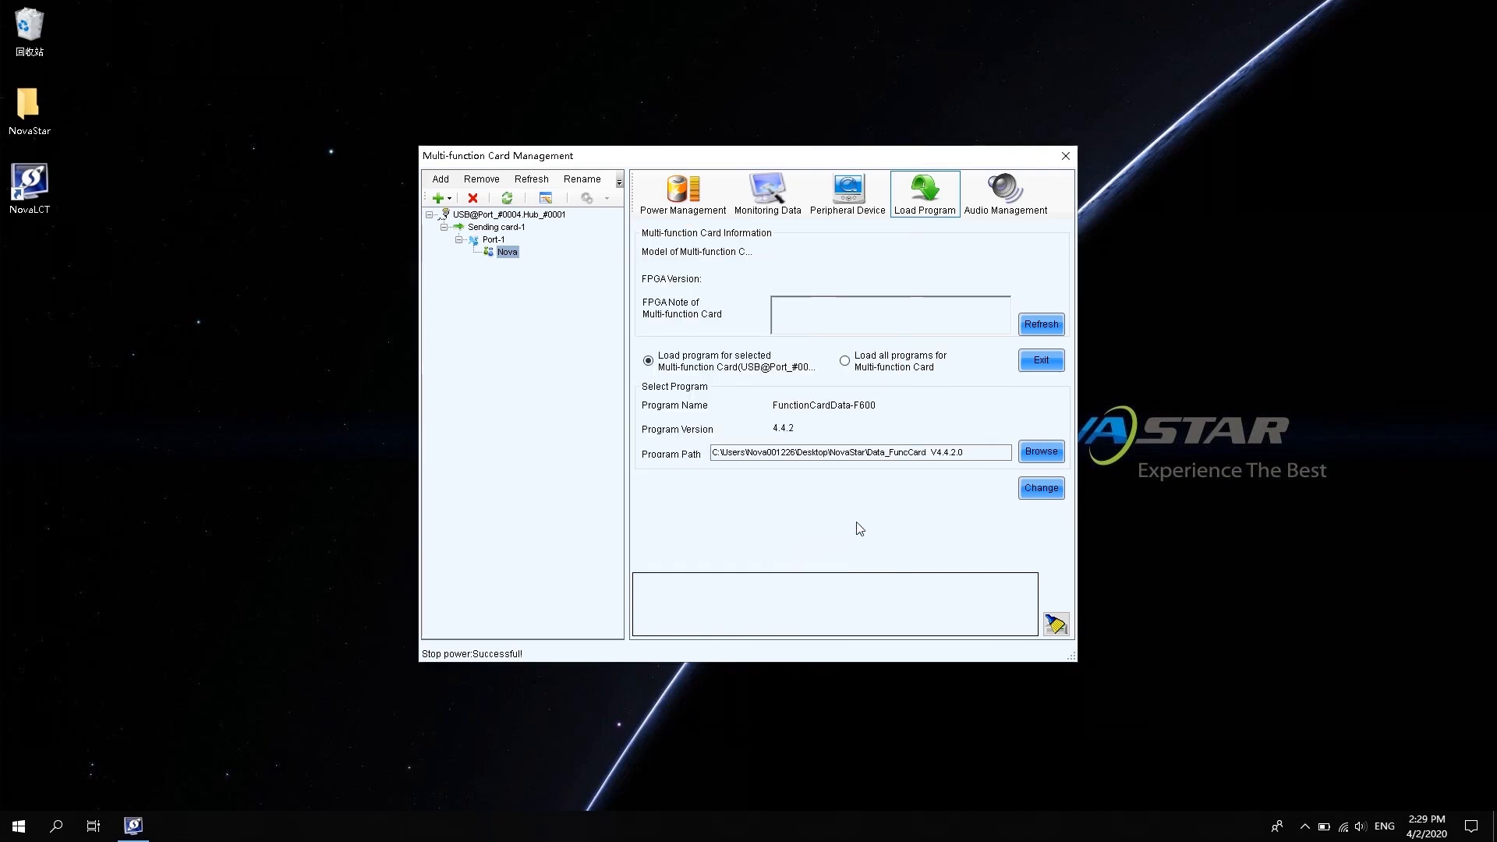
# Load FunctionCardData-F600 4.4.2 onto the card and confirm it reports FPGA version 04 04 02 00.
pyautogui.click(1042, 488)
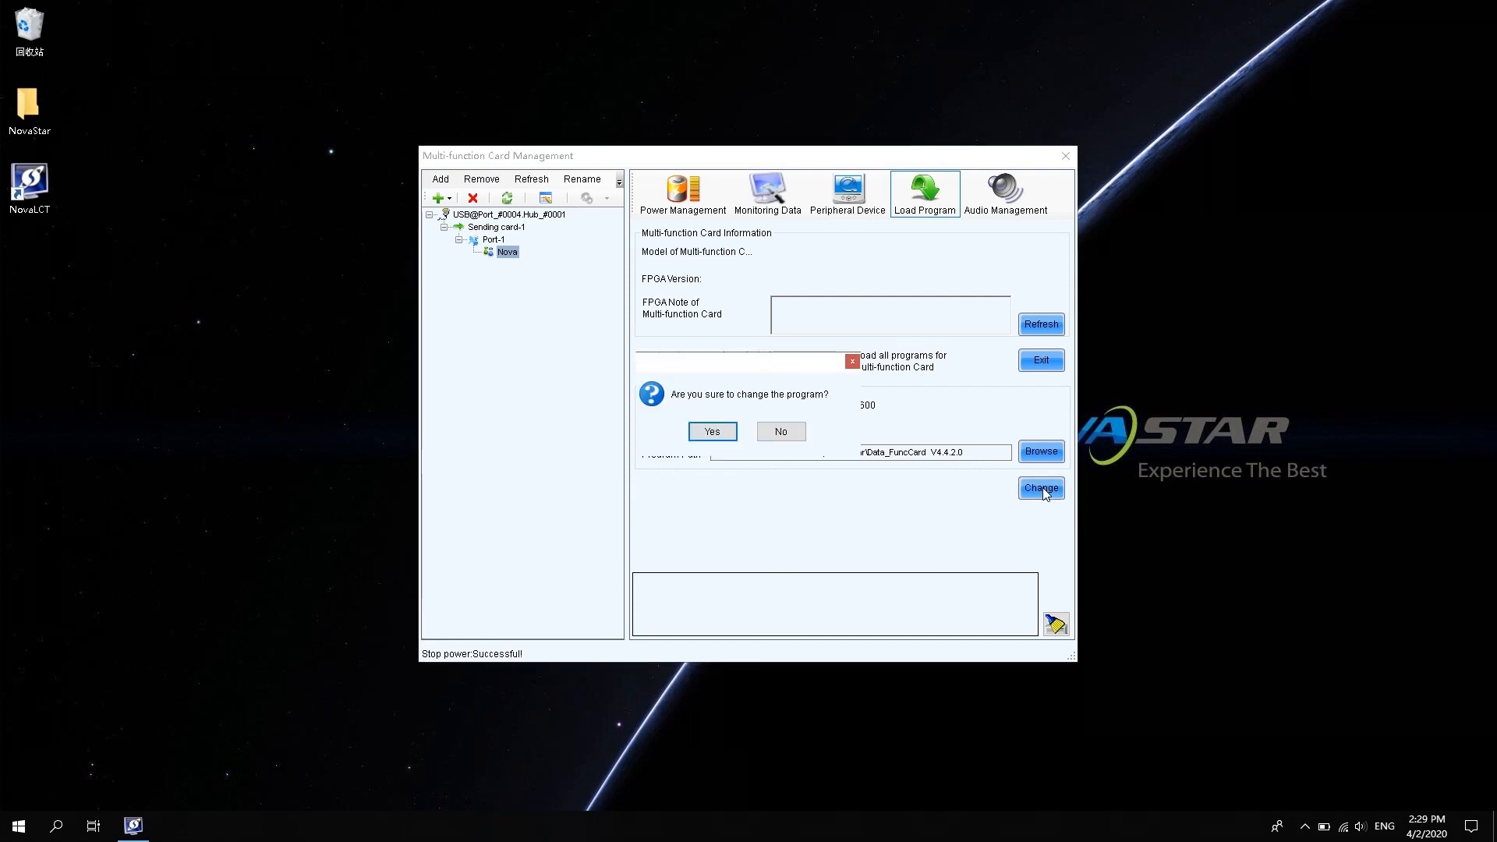
pyautogui.click(721, 434)
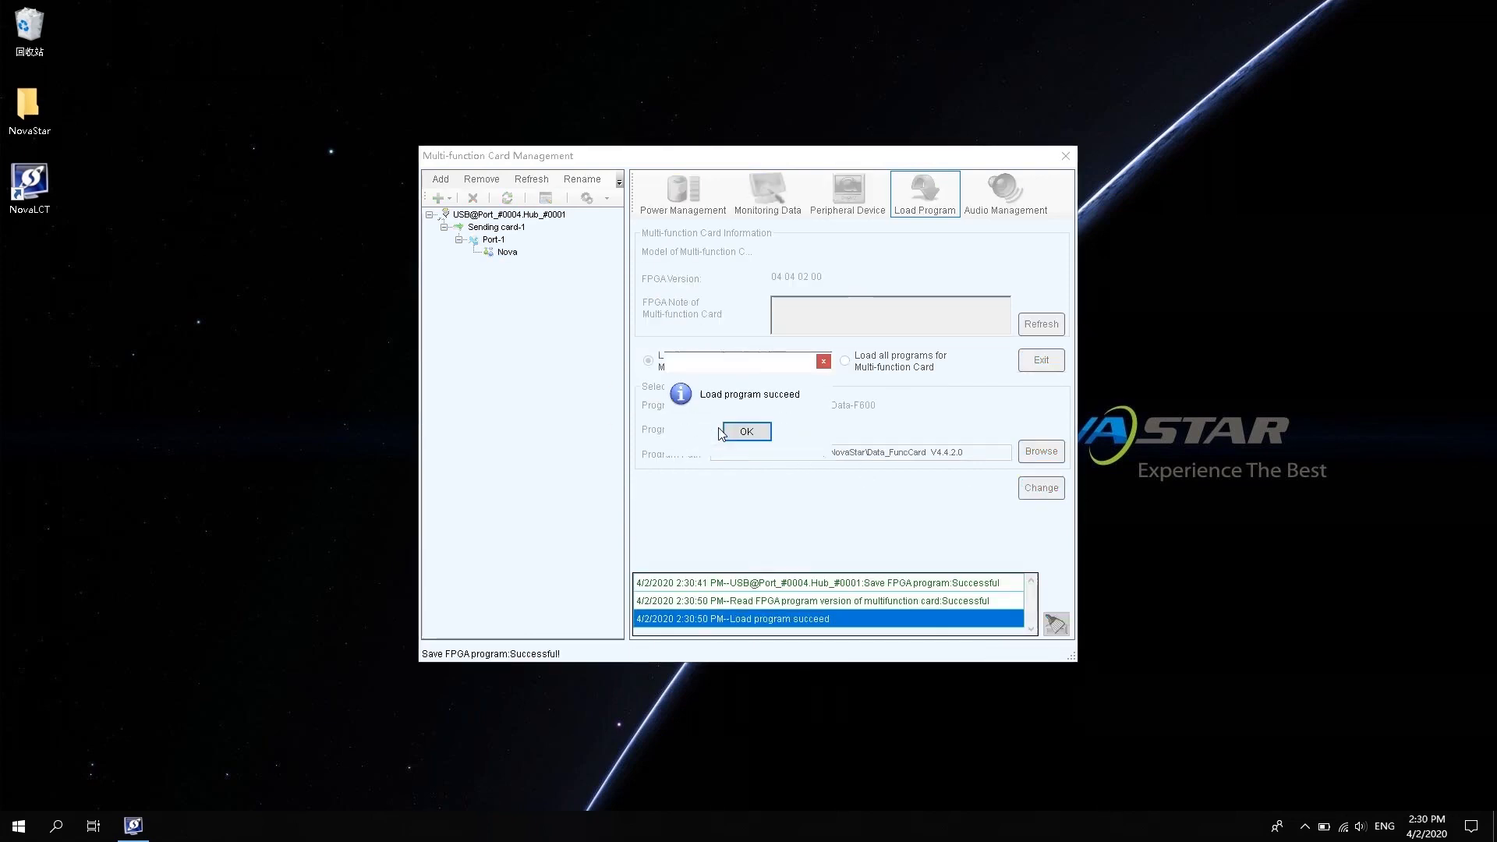
pyautogui.click(722, 433)
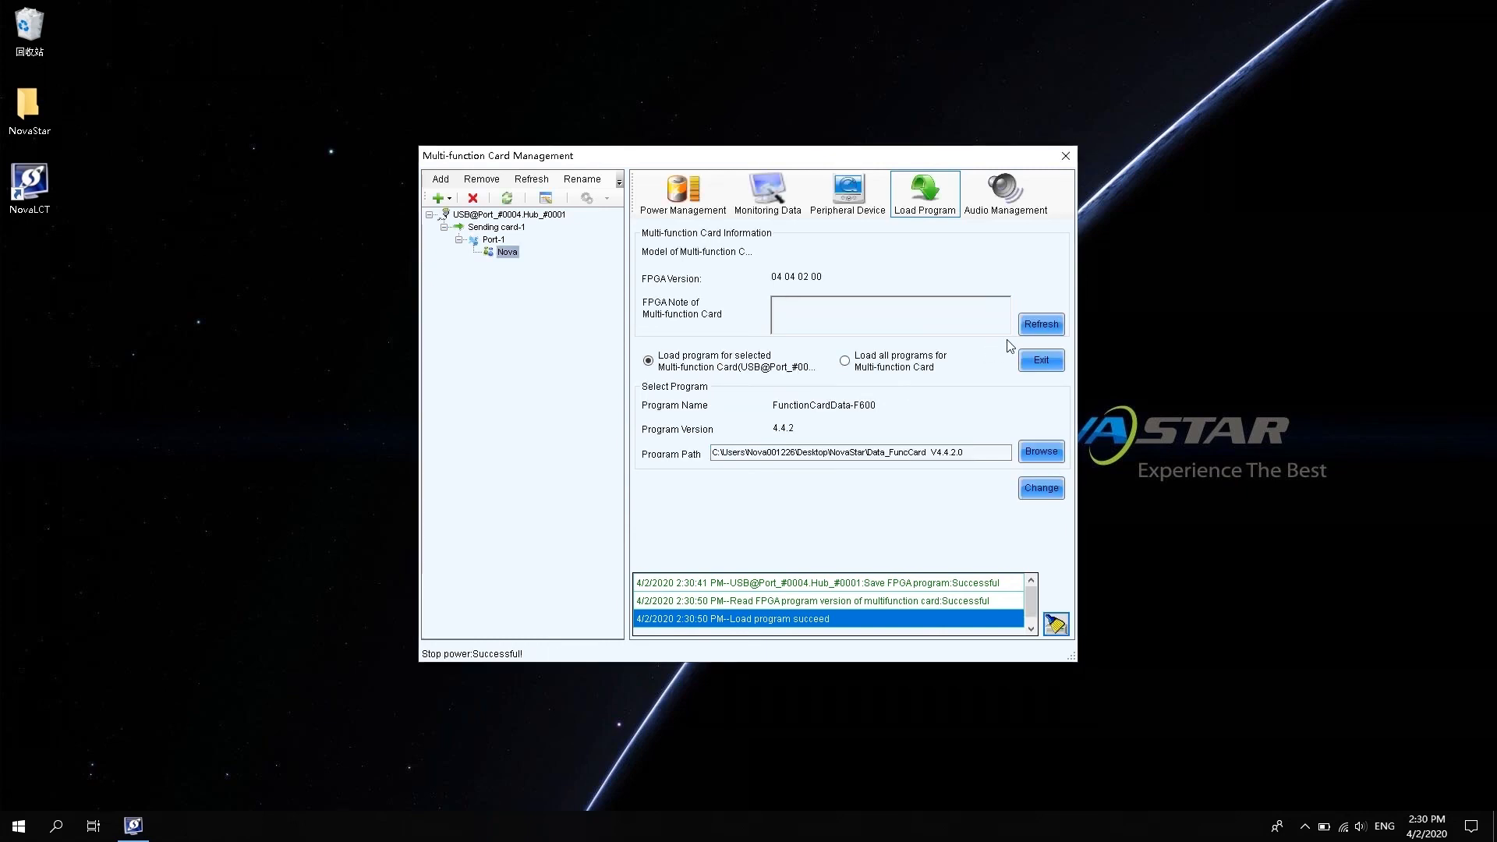
pyautogui.click(1049, 328)
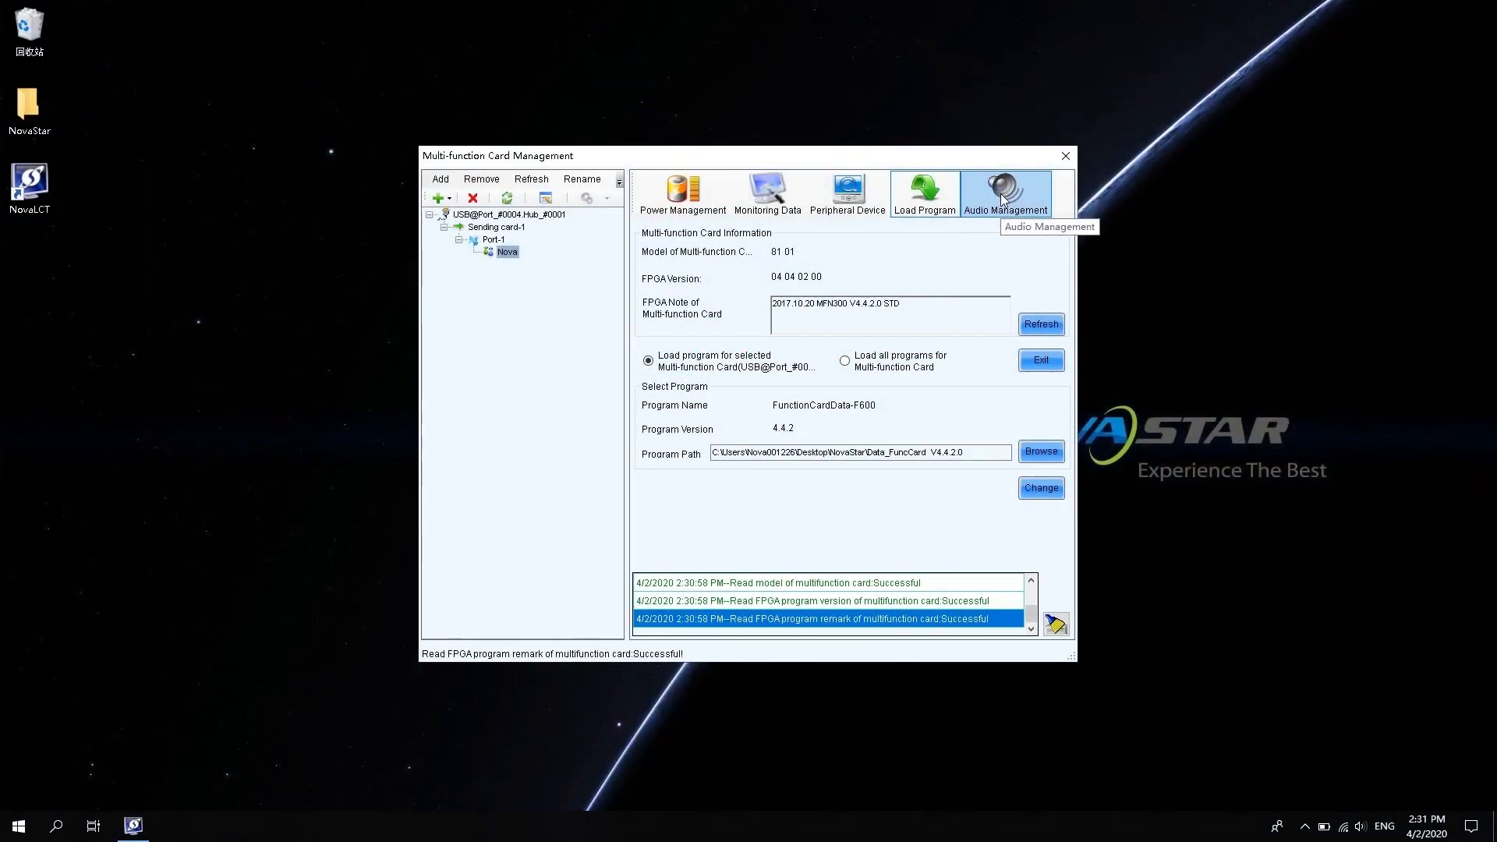
# Apply HDMI Channel as the Nova card's audio channel and read the setting back.
pyautogui.click(1005, 195)
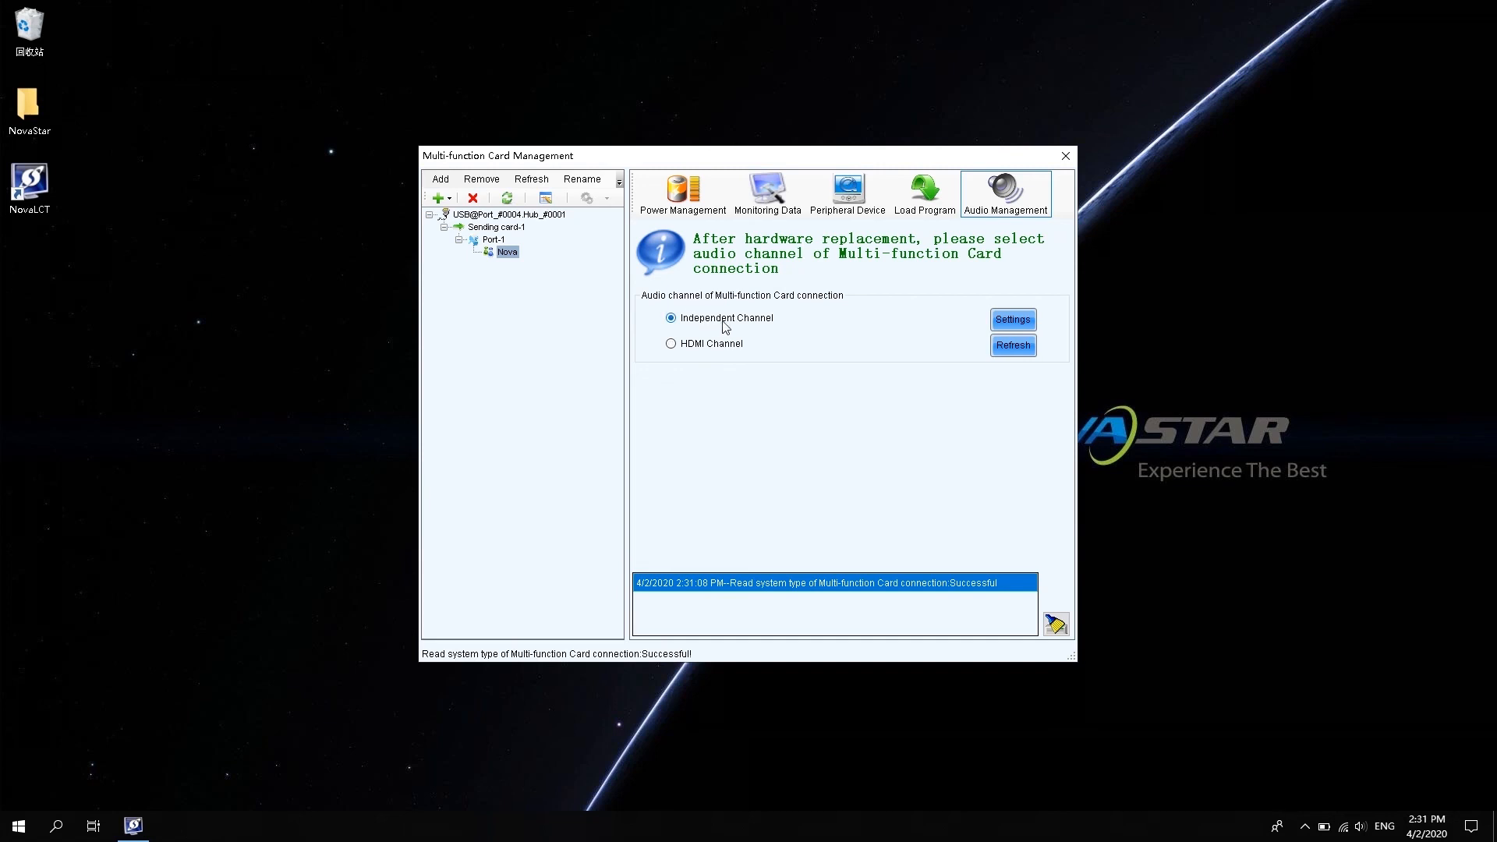
pyautogui.click(670, 344)
pyautogui.click(1010, 321)
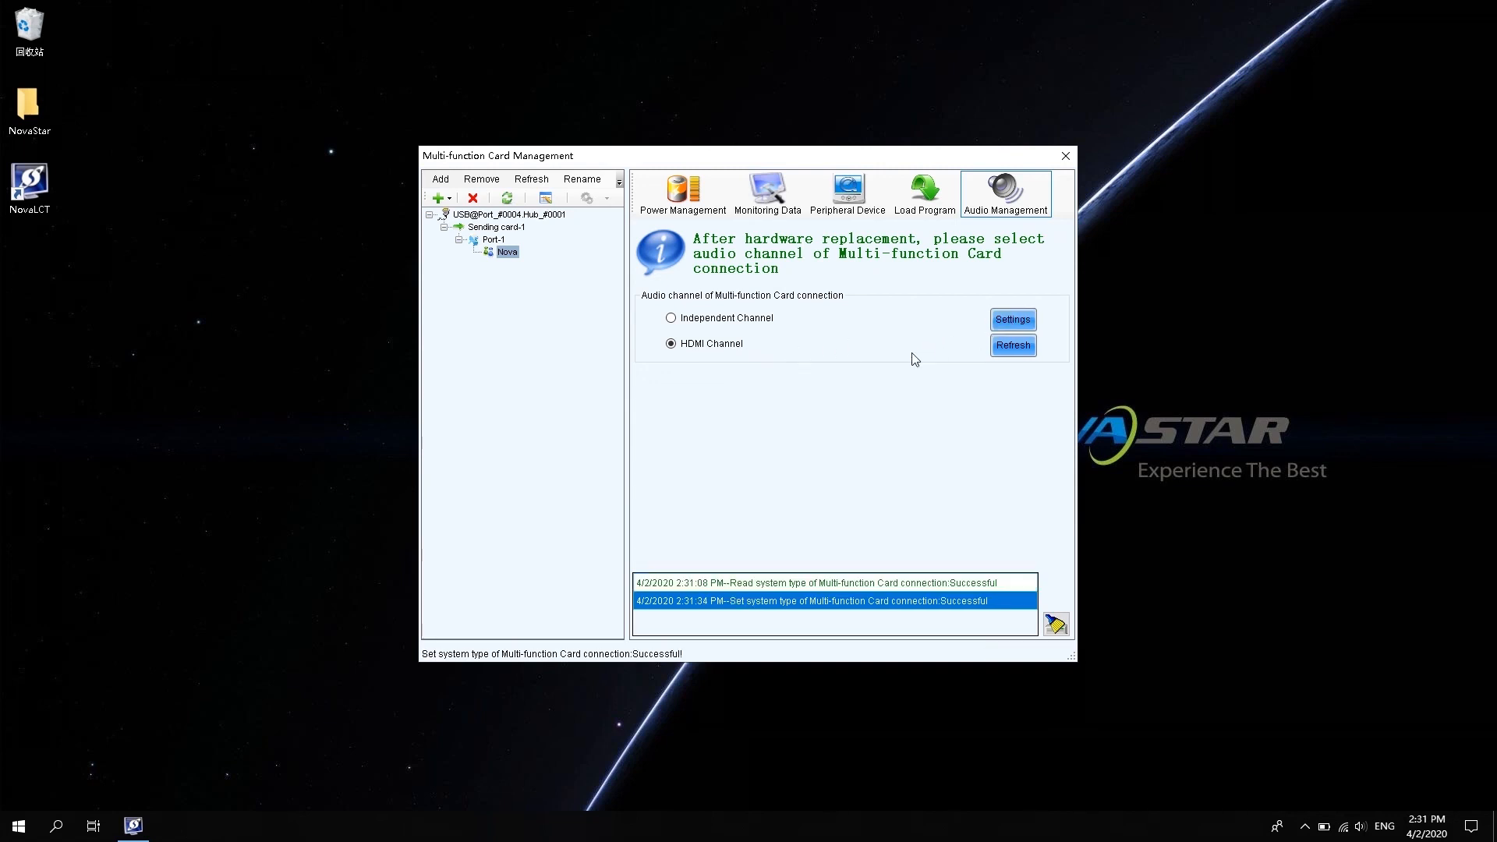
pyautogui.click(1013, 348)
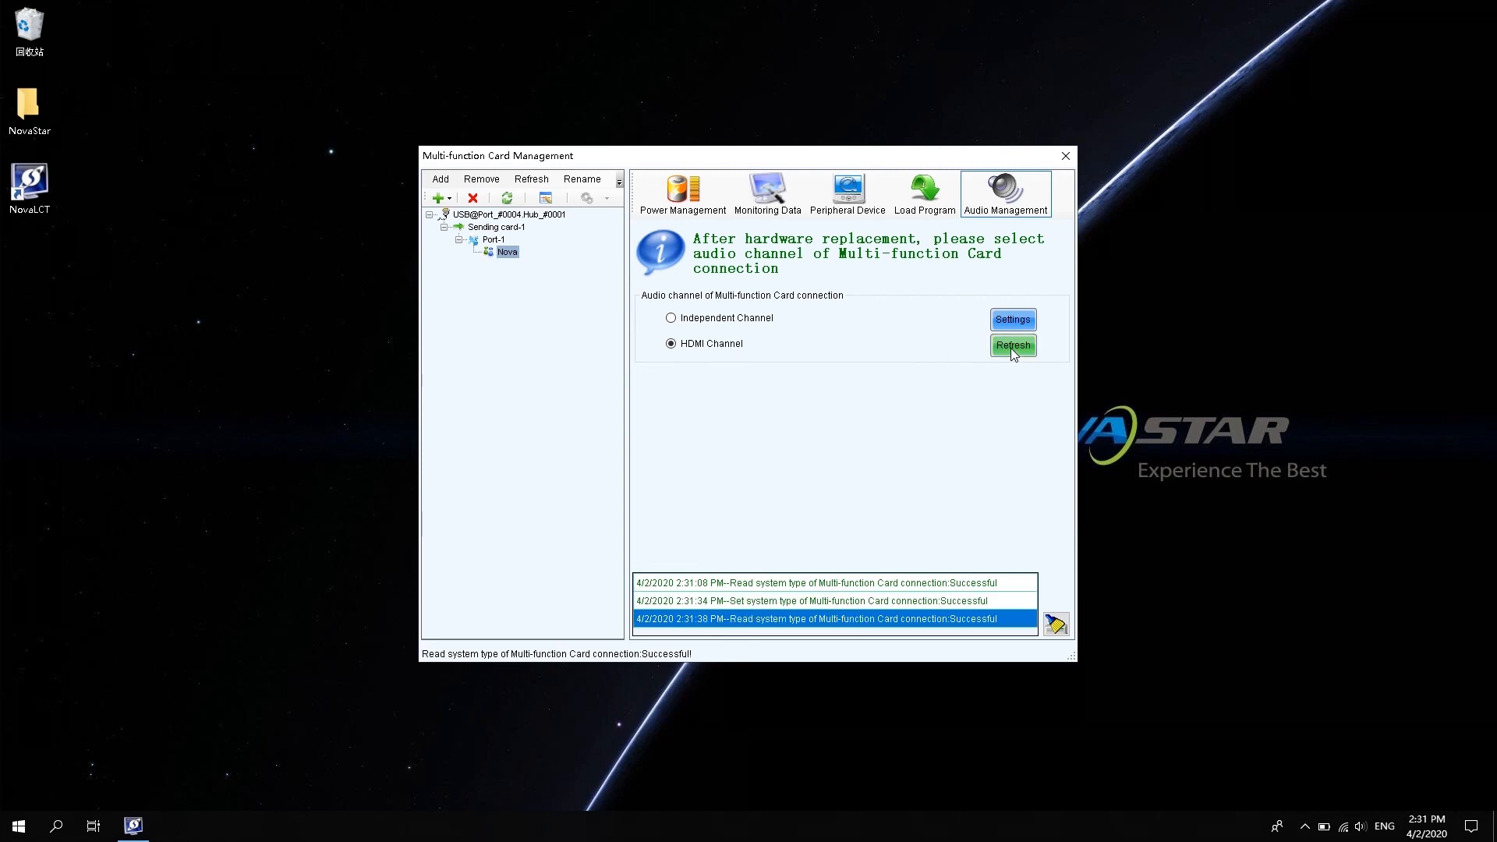